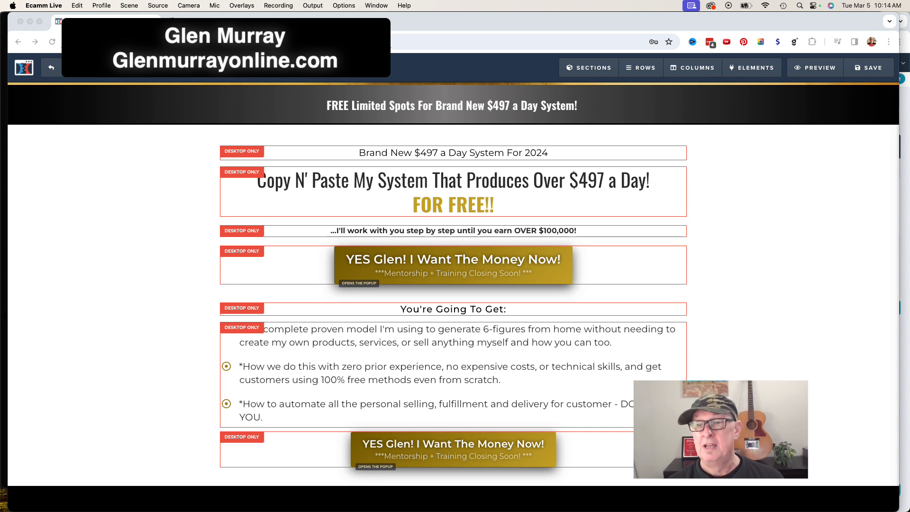
- Try red, teal and blue on the top line "Brand New $497 a Day System For 2024", then set its text color to #2d2d2d
{"action": "left_click", "coordinate": [752, 334]}
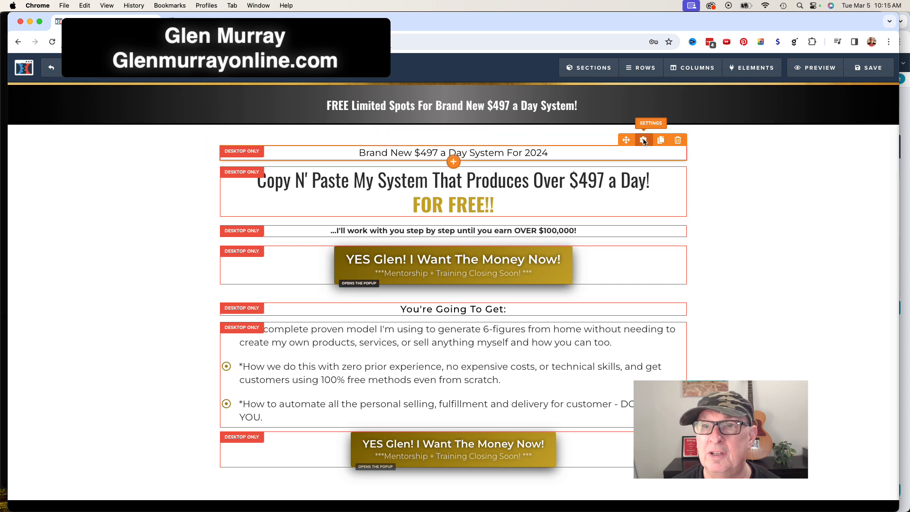
{"action": "left_click", "coordinate": [644, 139]}
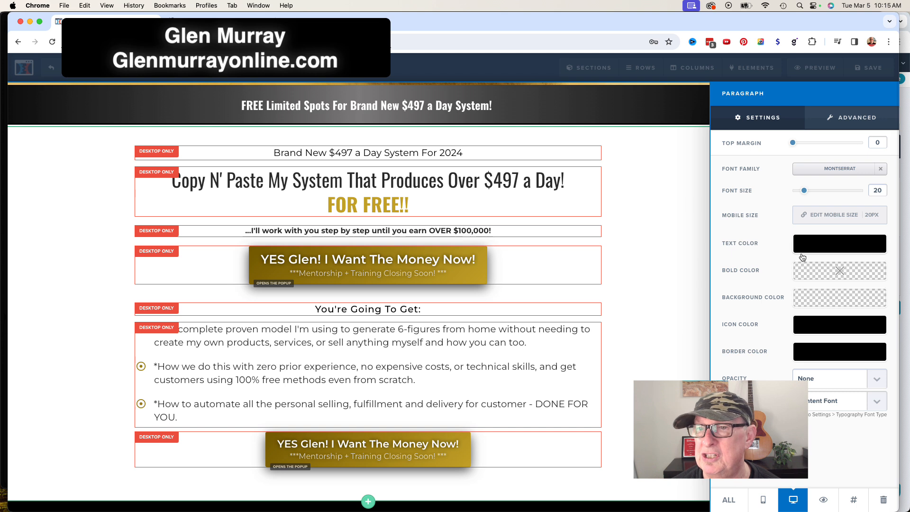
{"action": "left_click", "coordinate": [835, 247]}
{"action": "left_click", "coordinate": [737, 291]}
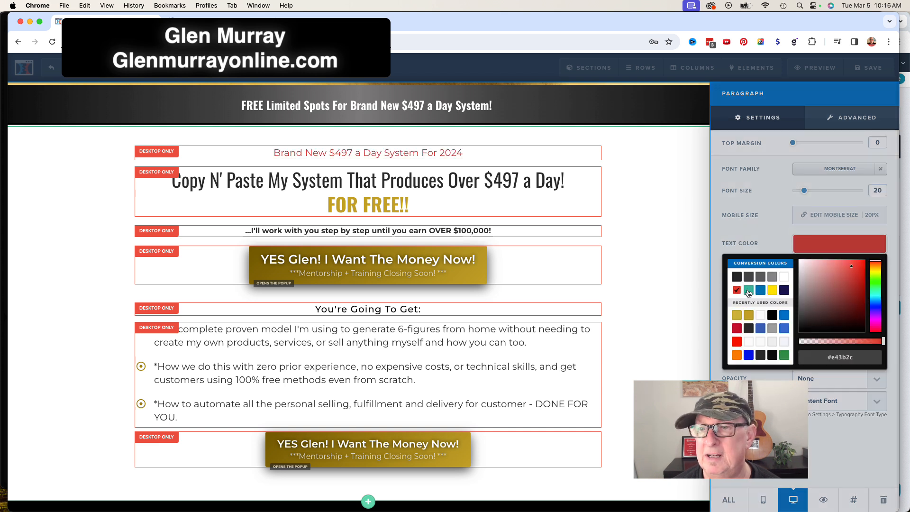
{"action": "left_click", "coordinate": [750, 291]}
{"action": "left_click", "coordinate": [760, 292]}
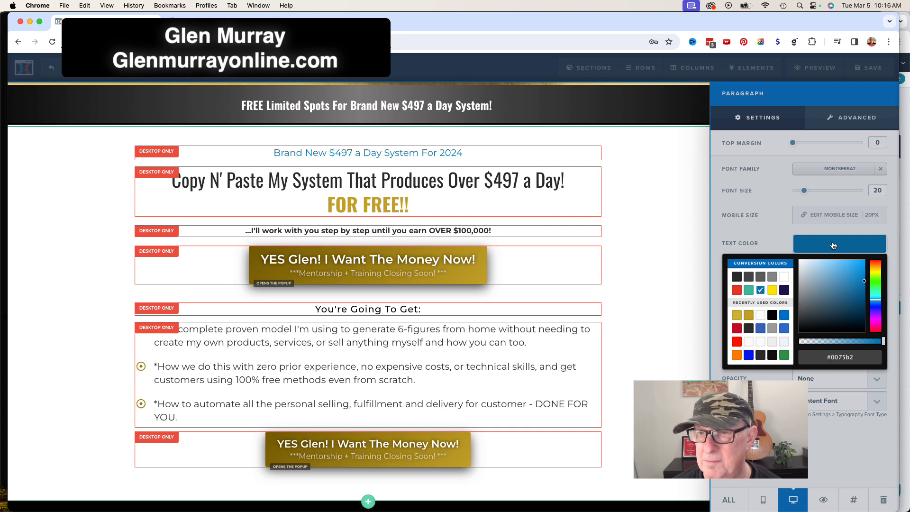
{"action": "left_click", "coordinate": [737, 277]}
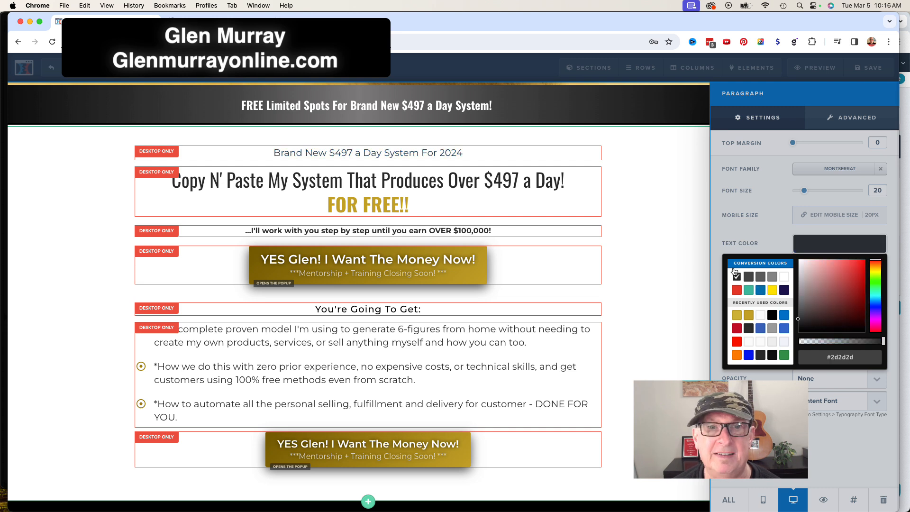
{"action": "left_click", "coordinate": [681, 243]}
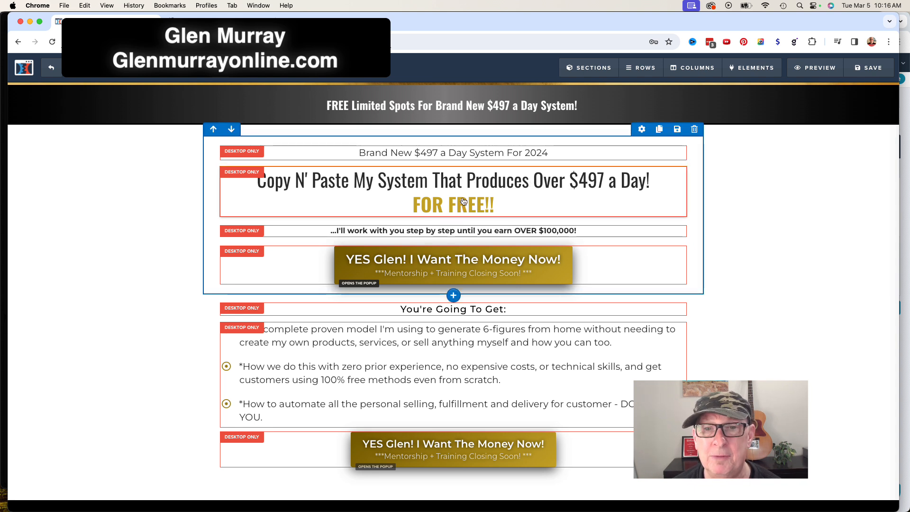
- Add a headline element directly below the "FOR FREE!!" headline and delete it again
{"action": "left_click", "coordinate": [454, 218]}
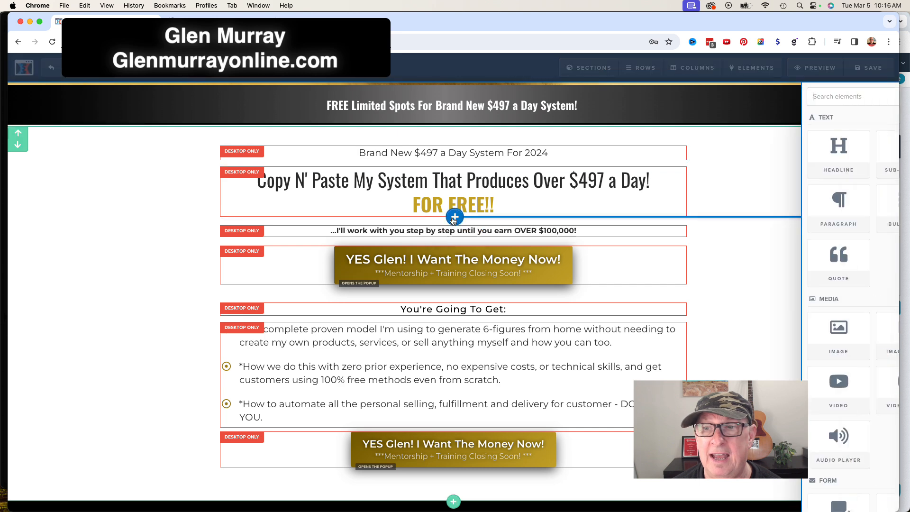
{"action": "left_click", "coordinate": [717, 149]}
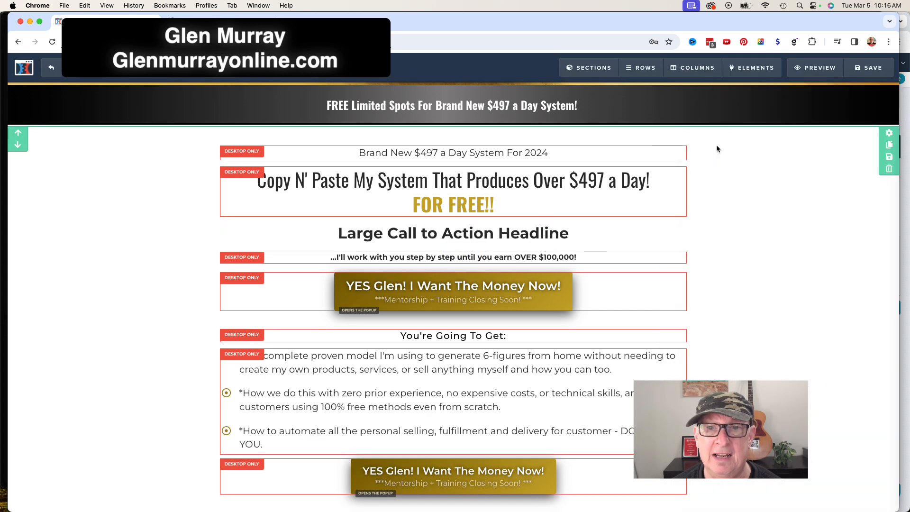
{"action": "left_click", "coordinate": [678, 218]}
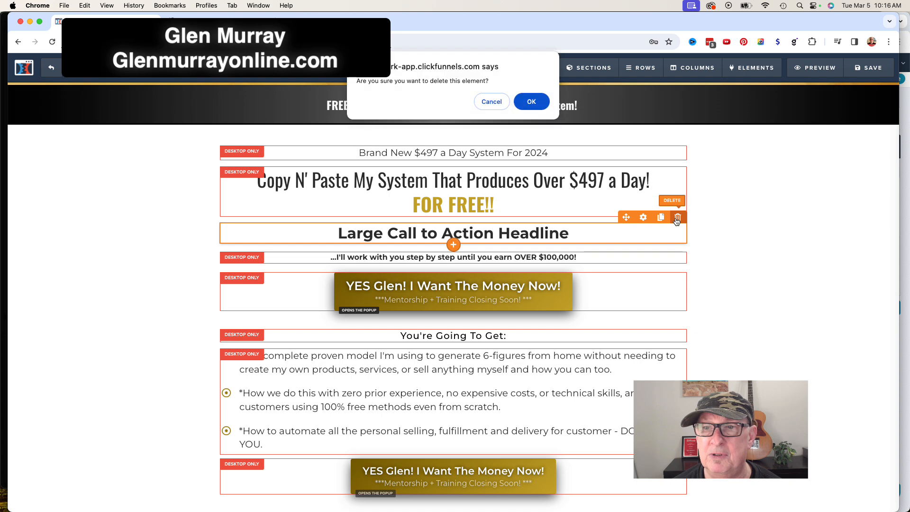
{"action": "left_click", "coordinate": [531, 101]}
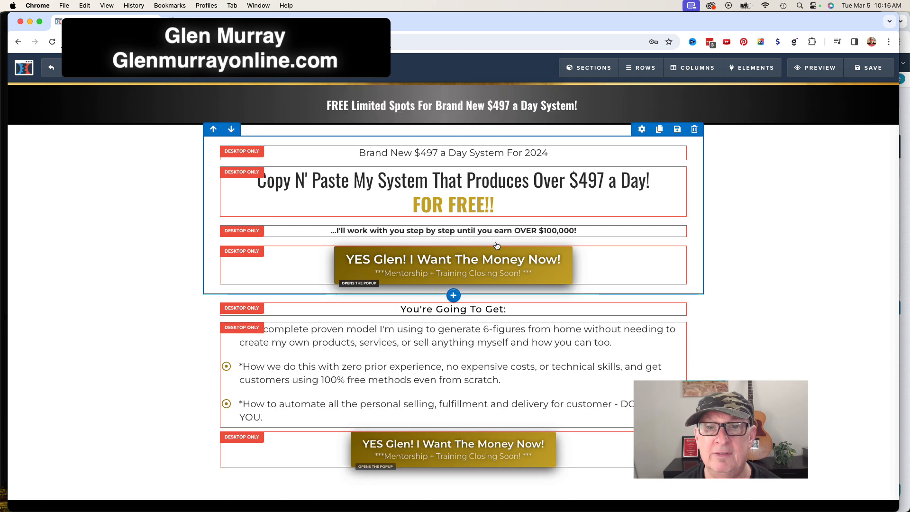
- Add an image element below the "FOR FREE!!" headline and view the image library without choosing a picture
{"action": "left_click", "coordinate": [453, 218]}
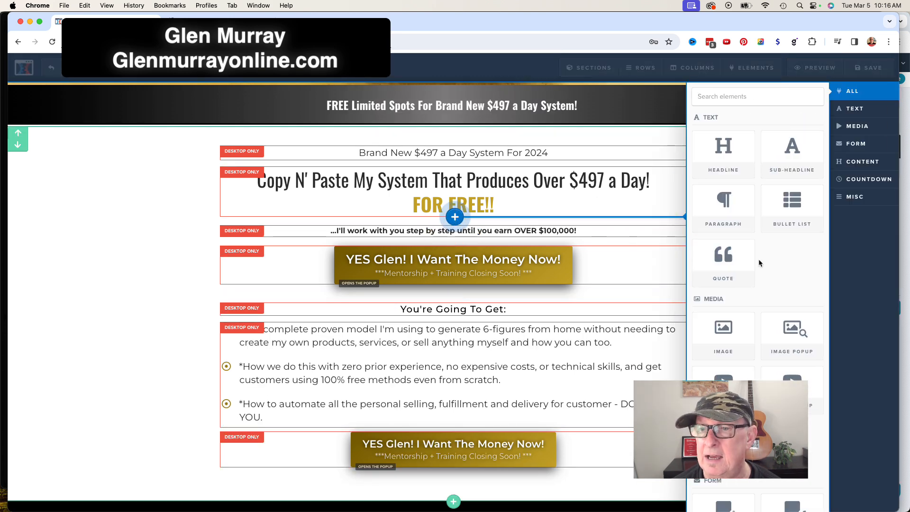
{"action": "left_click", "coordinate": [733, 345]}
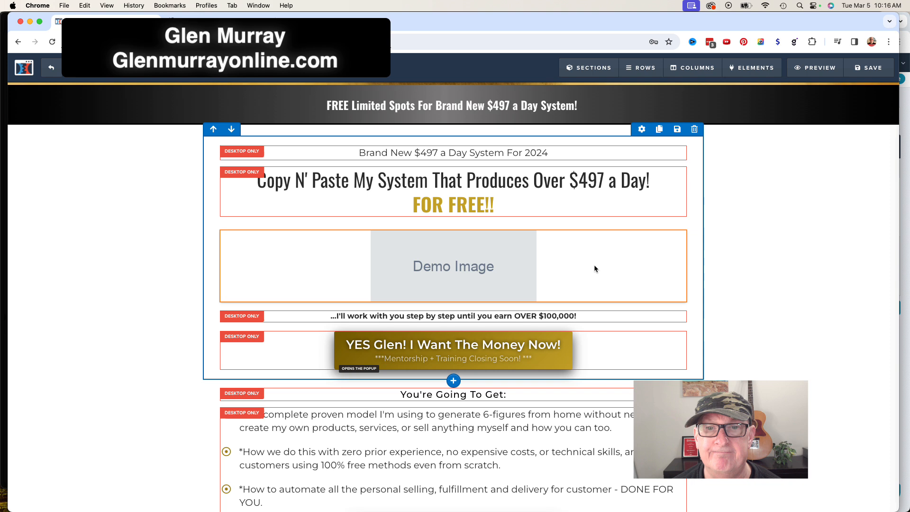
{"action": "left_click", "coordinate": [484, 261]}
{"action": "left_click", "coordinate": [878, 175]}
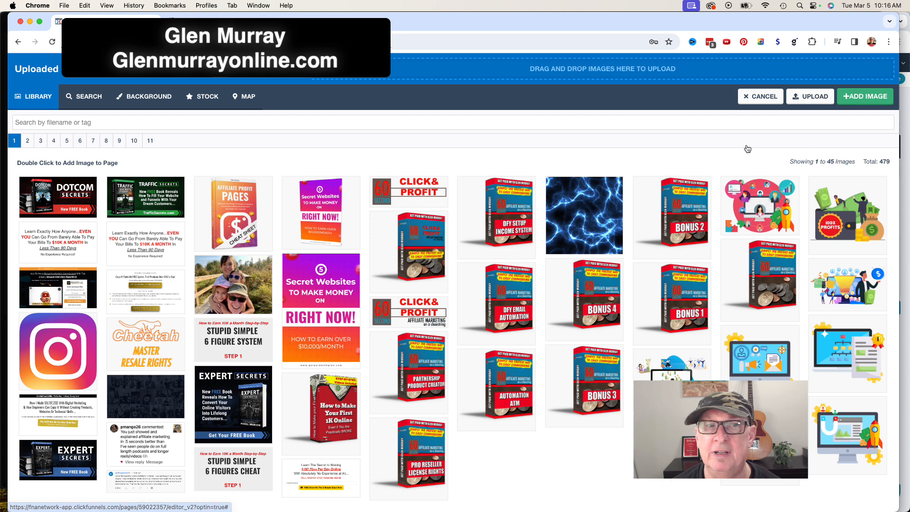
{"action": "left_click", "coordinate": [761, 98]}
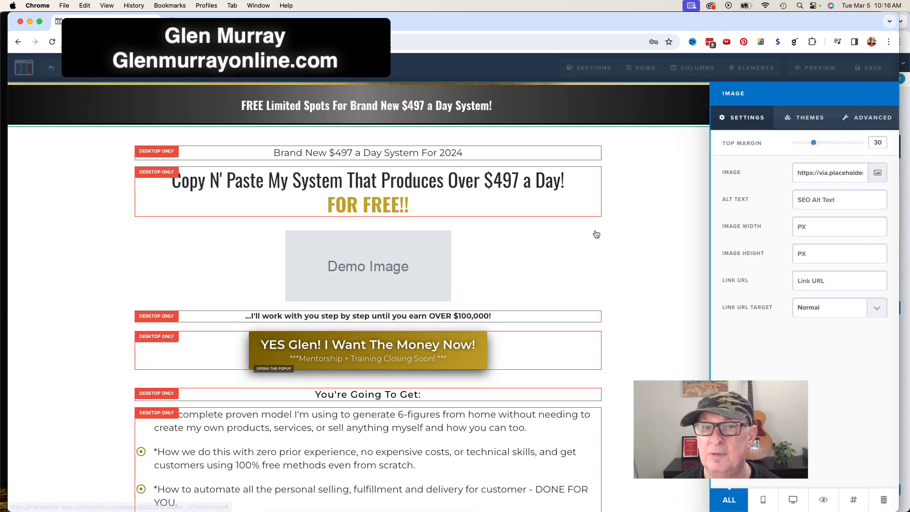
- Delete the demo image element below the "FOR FREE!!" headline
{"action": "left_click", "coordinate": [461, 266]}
{"action": "left_click", "coordinate": [678, 226]}
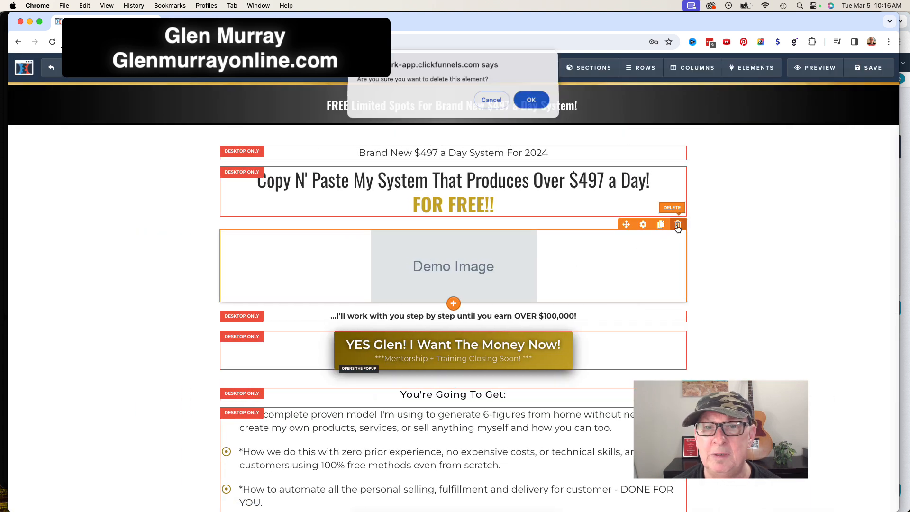
{"action": "left_click", "coordinate": [531, 100]}
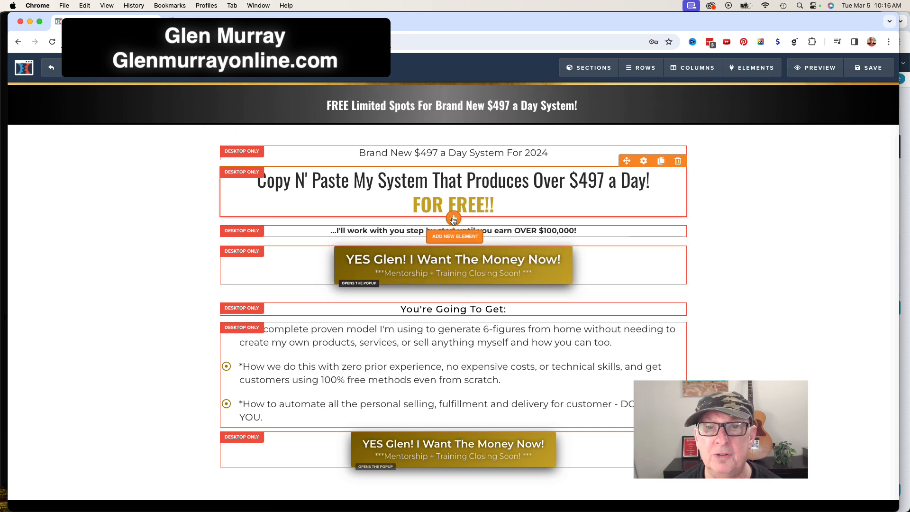
- Add a button element below the "FOR FREE!!" headline and remove it from the page again
{"action": "left_click", "coordinate": [453, 218]}
{"action": "scroll", "coordinate": [759, 308], "scroll_direction": "down", "scroll_amount": 5}
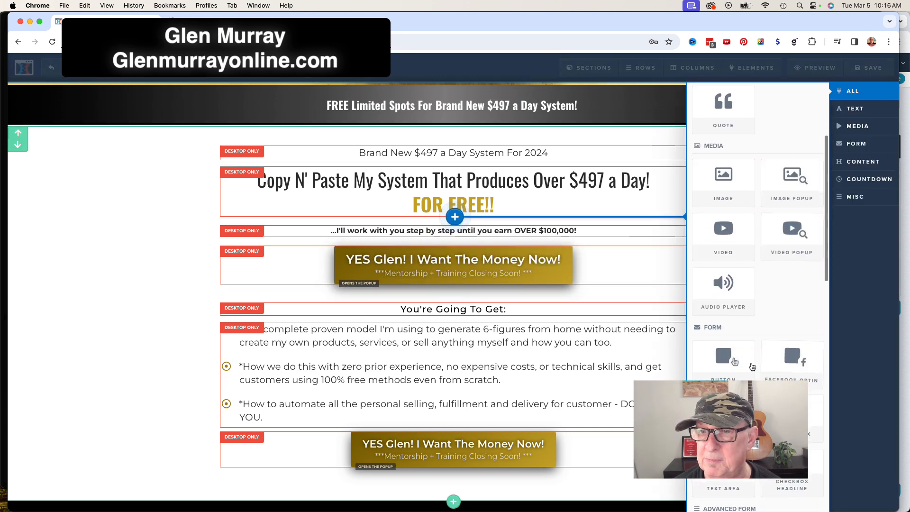
{"action": "left_click", "coordinate": [752, 366]}
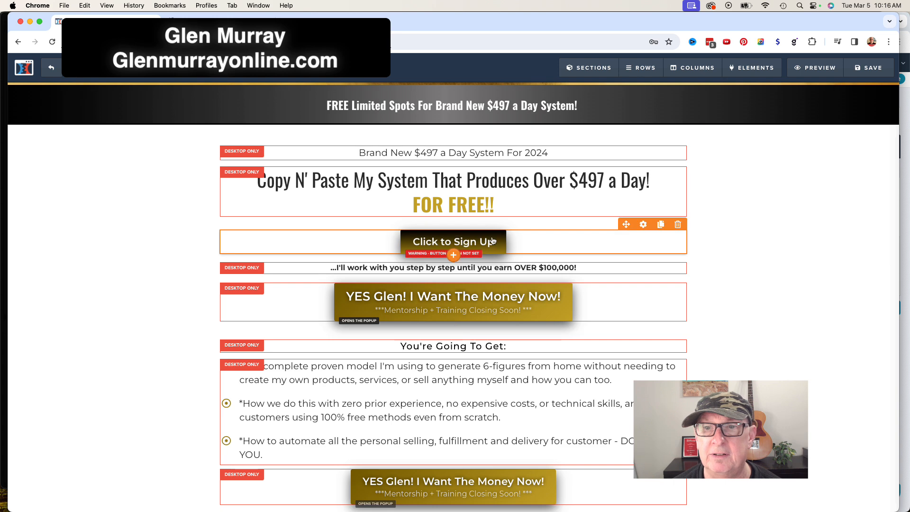
{"action": "left_click", "coordinate": [678, 226]}
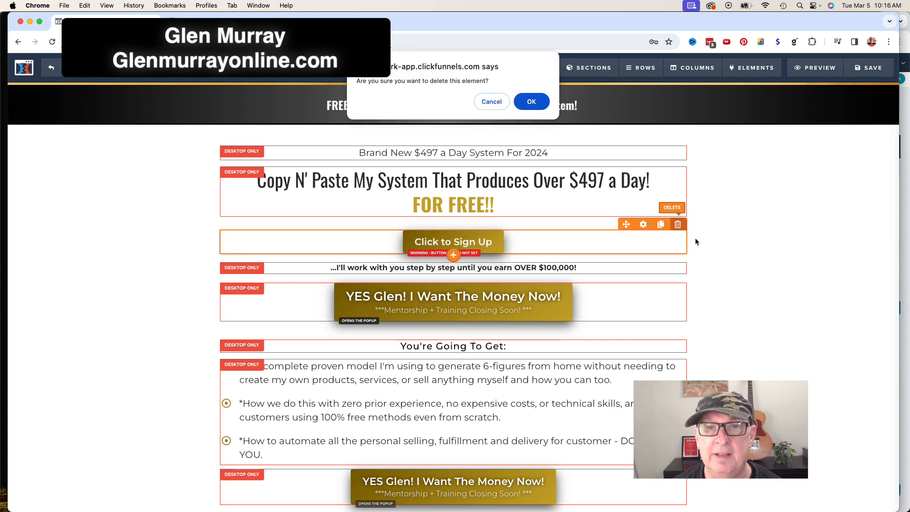
{"action": "left_click", "coordinate": [527, 100]}
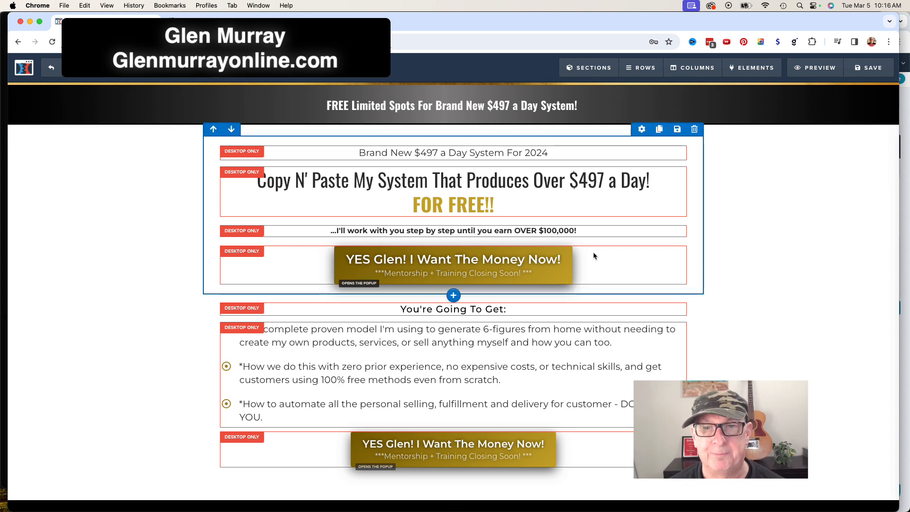
- Check which action is assigned to the upper gold call-to-action button on the page
{"action": "scroll", "coordinate": [479, 400], "scroll_direction": "down", "scroll_amount": 3}
{"action": "scroll", "coordinate": [480, 400], "scroll_direction": "up", "scroll_amount": 3}
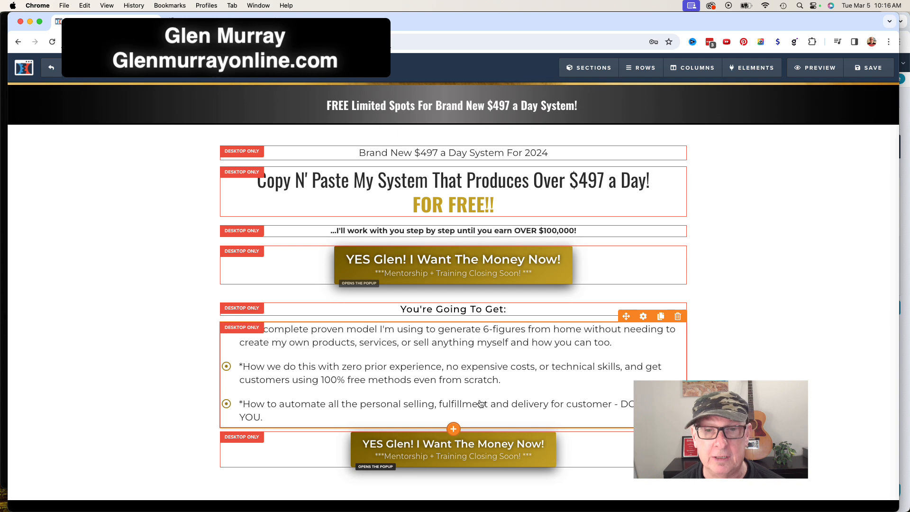
{"action": "left_click", "coordinate": [467, 264]}
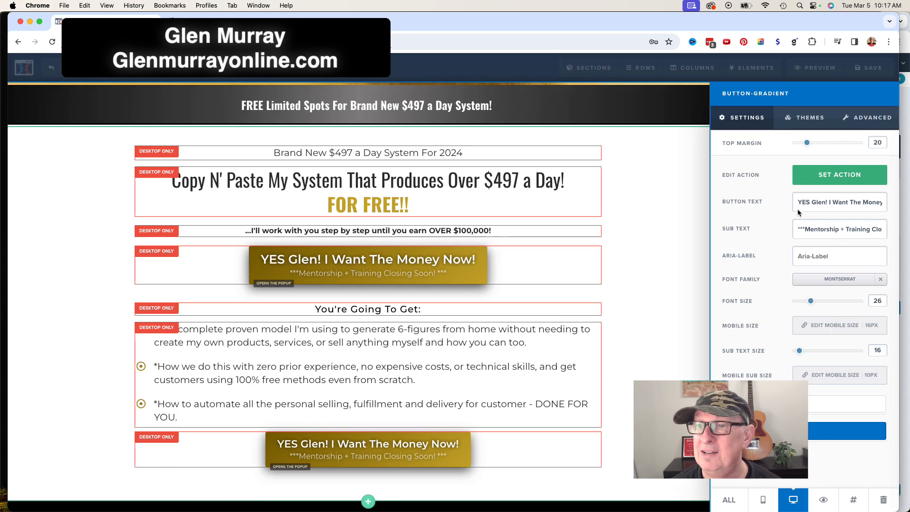
{"action": "left_click", "coordinate": [835, 179]}
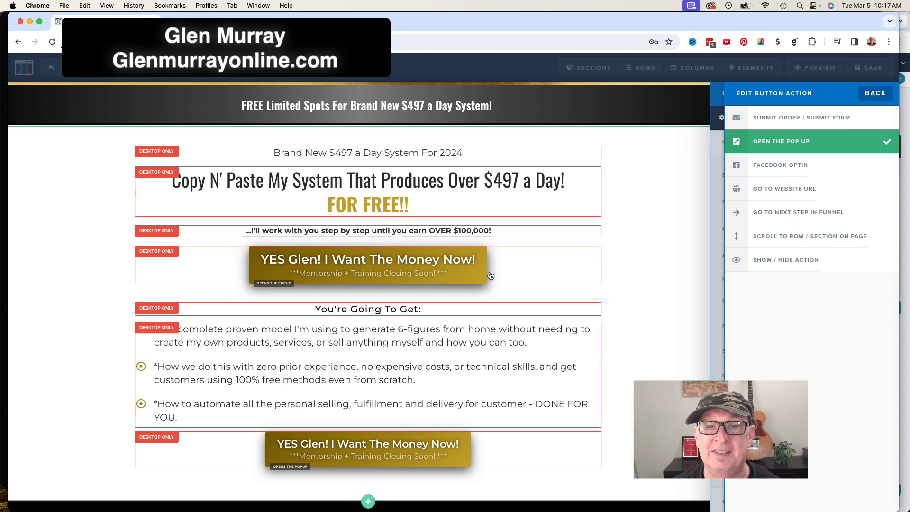
{"action": "left_click", "coordinate": [625, 229]}
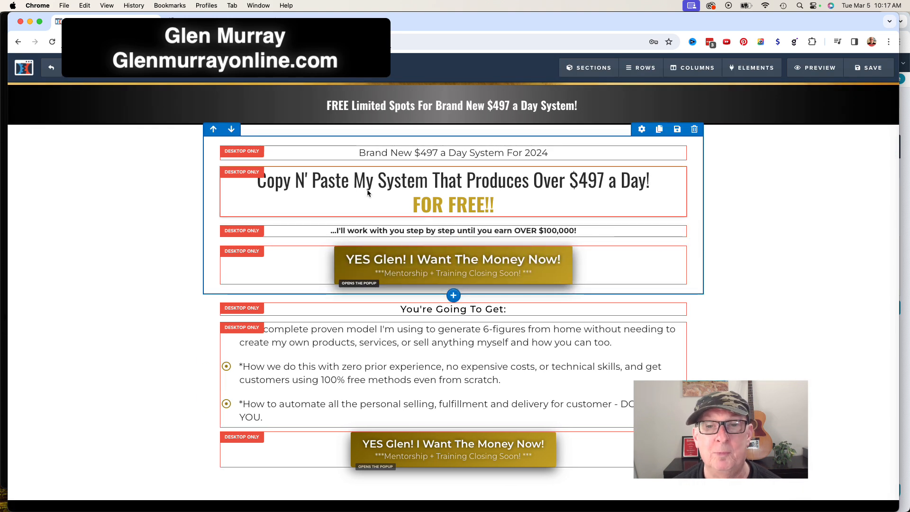
- Show the page's opt-in pop-up in the editor
{"action": "mouse_move", "coordinate": [230, 72]}
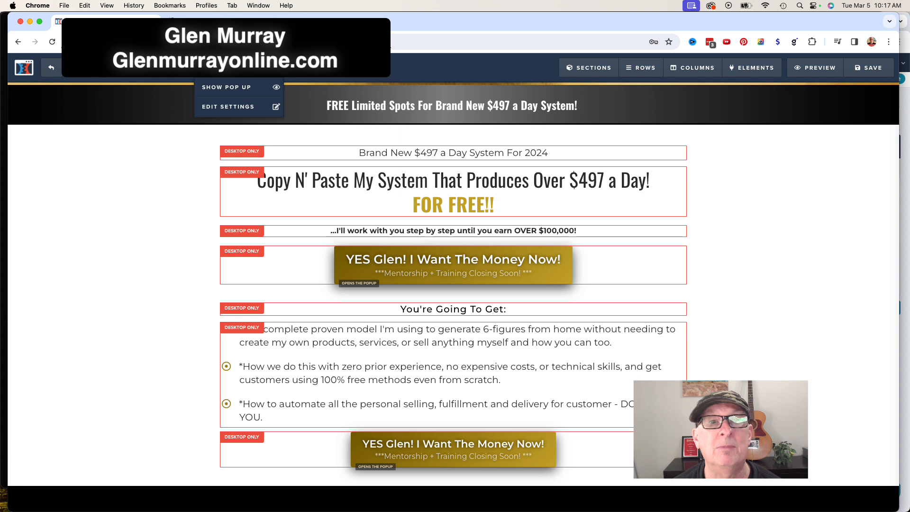
{"action": "mouse_move", "coordinate": [164, 69]}
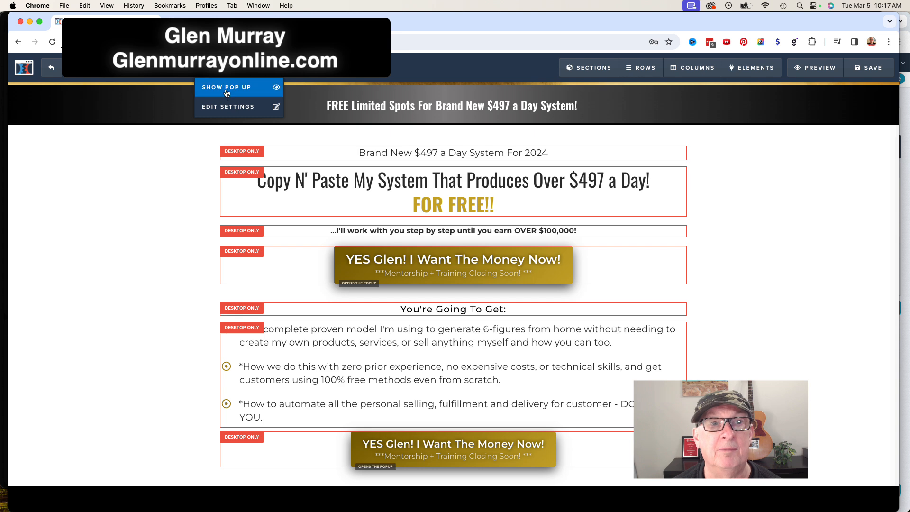
{"action": "left_click", "coordinate": [225, 89]}
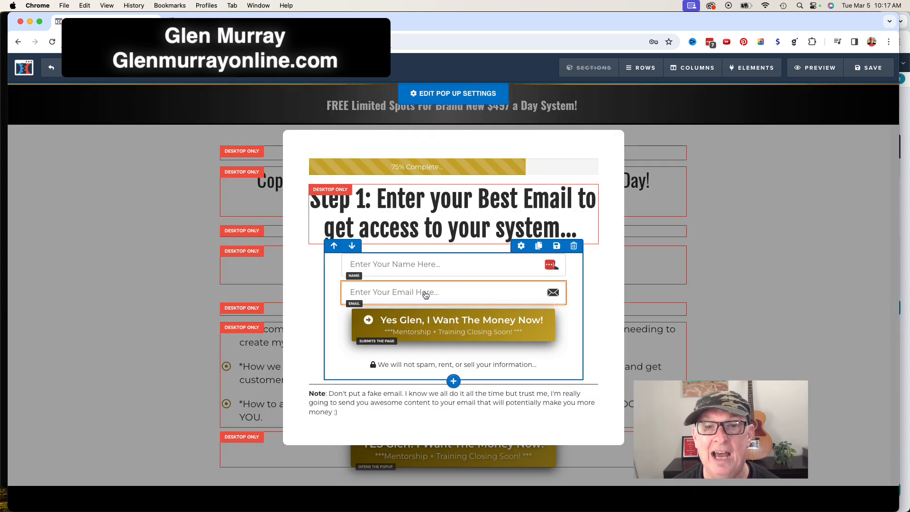
- Examine the action assigned to the gold button under the name and email fields in the pop-up
{"action": "left_click", "coordinate": [460, 325]}
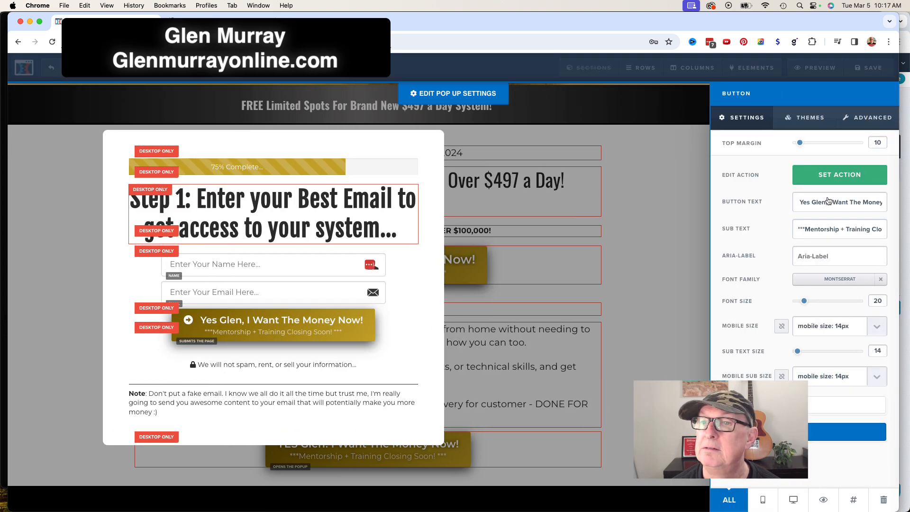
{"action": "left_click", "coordinate": [838, 177]}
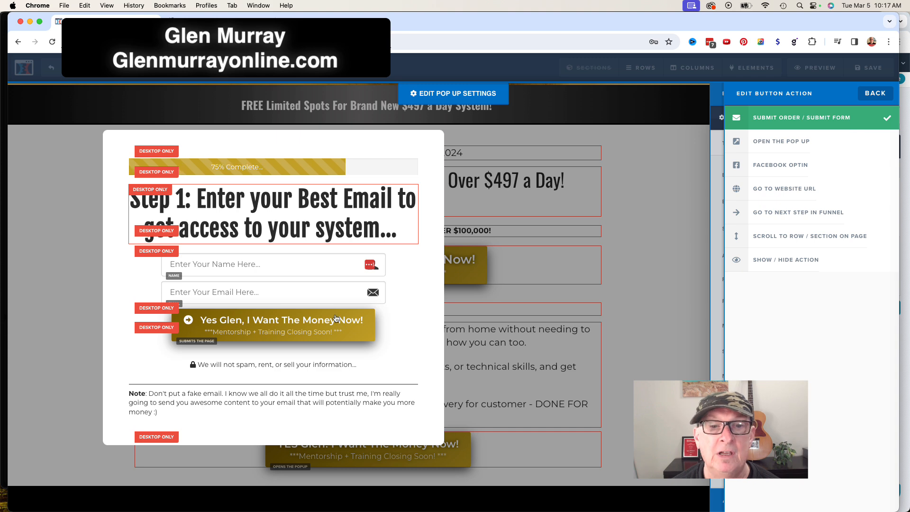
{"action": "left_click", "coordinate": [336, 319]}
{"action": "left_click", "coordinate": [473, 325]}
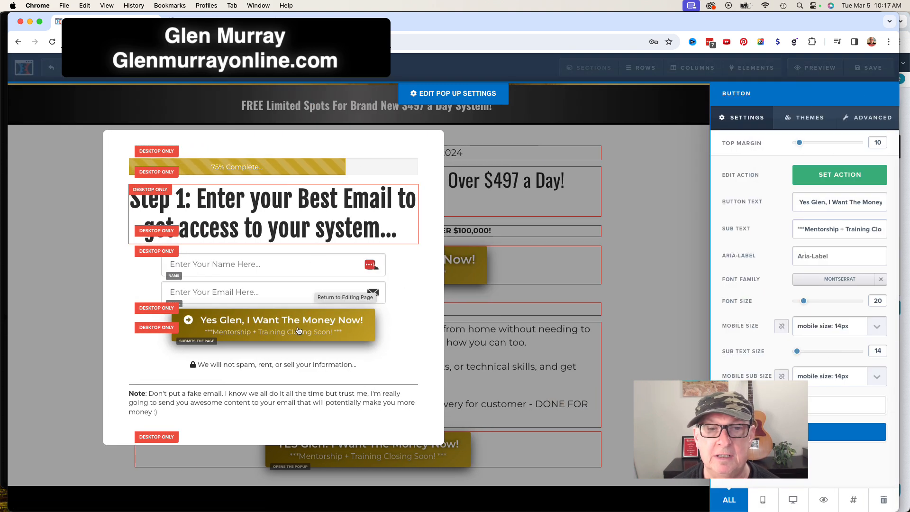
{"action": "left_click", "coordinate": [840, 176]}
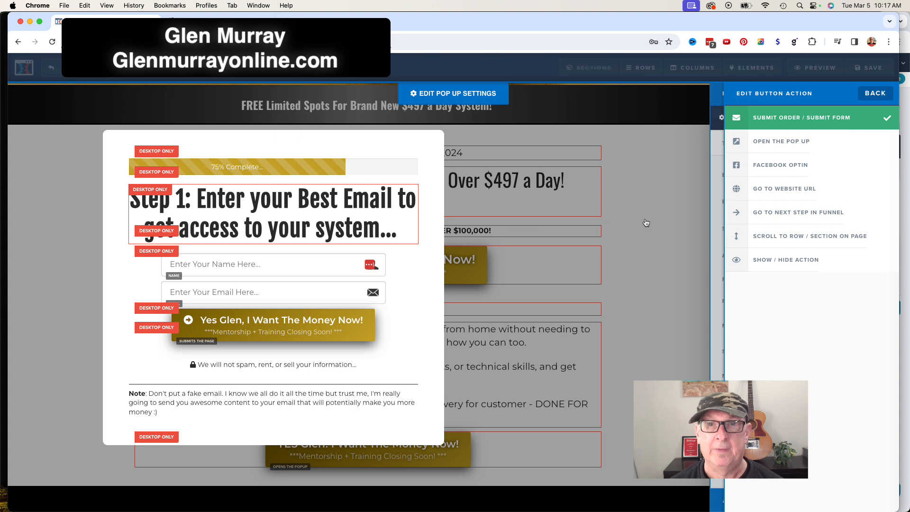
{"action": "left_click", "coordinate": [630, 257]}
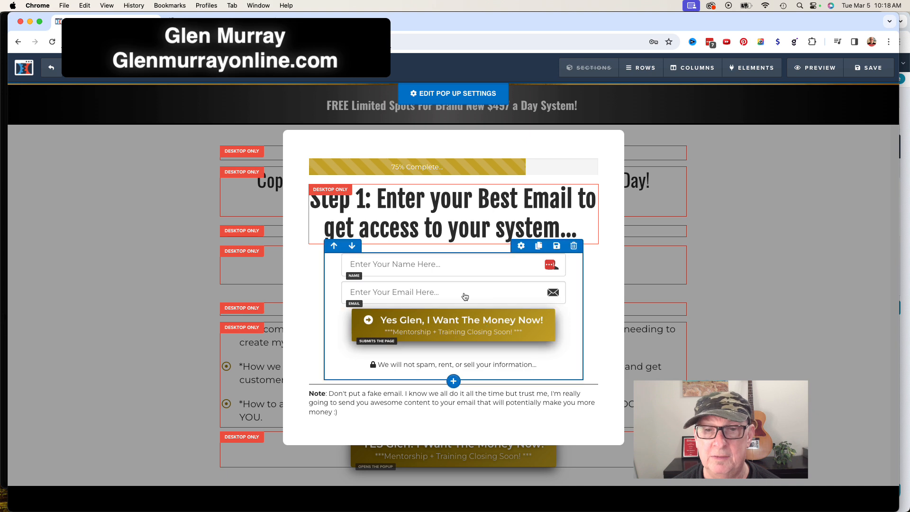
{"action": "left_click", "coordinate": [482, 326]}
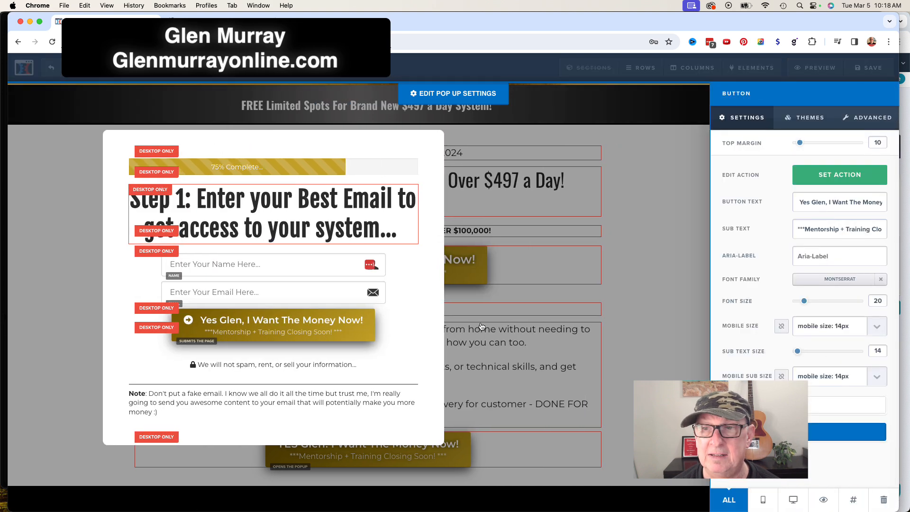
{"action": "left_click", "coordinate": [806, 177]}
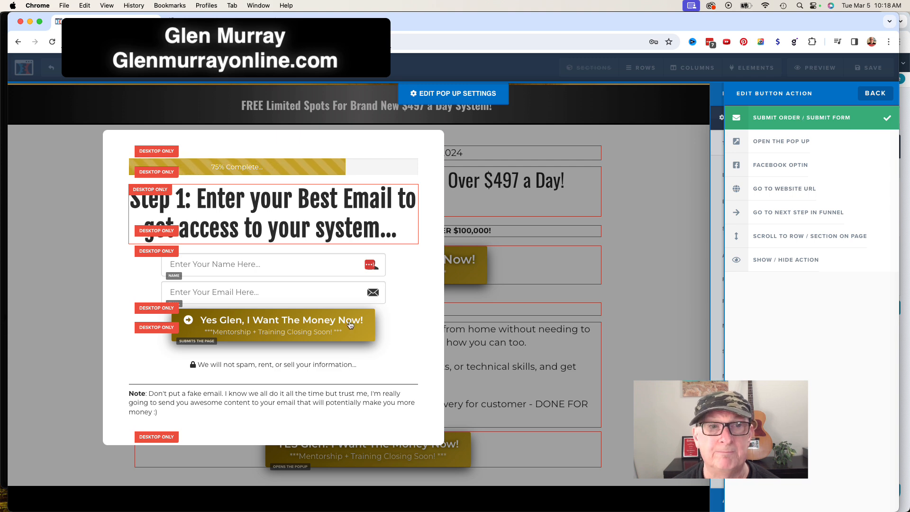
{"action": "left_click", "coordinate": [440, 274]}
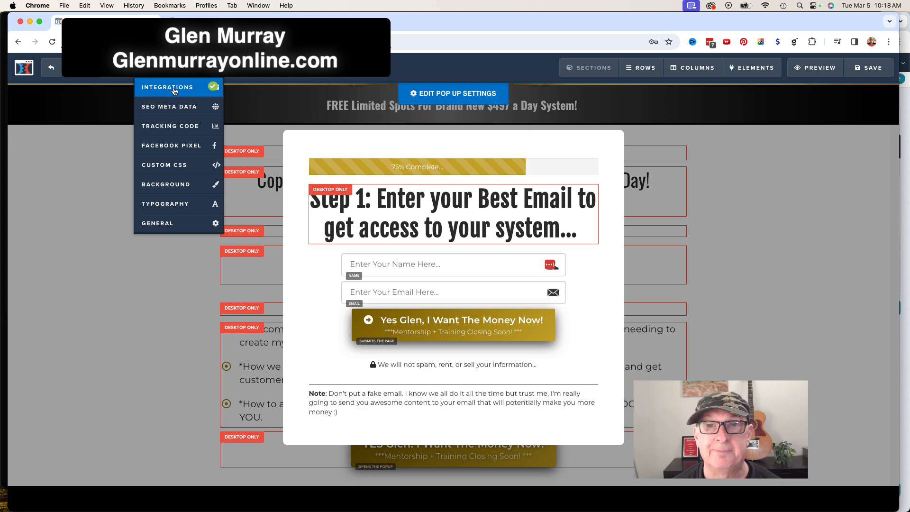
- Examine the pop-up's email integration settings, reading through the pasted web form code and its redirect address
{"action": "left_click", "coordinate": [174, 91]}
{"action": "scroll", "coordinate": [808, 333], "scroll_direction": "down", "scroll_amount": 5}
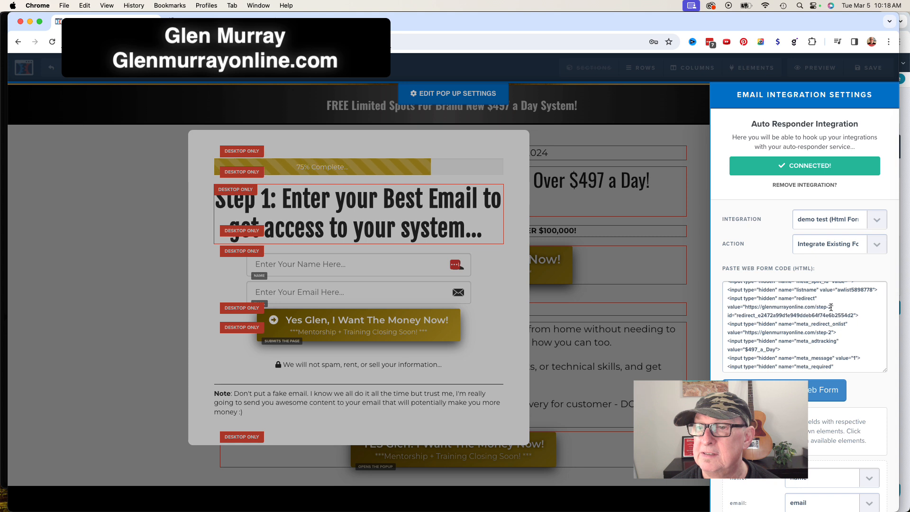
{"action": "left_click_drag", "start_coordinate": [834, 308], "coordinate": [742, 307]}
{"action": "scroll", "coordinate": [840, 312], "scroll_direction": "up", "scroll_amount": 2}
{"action": "scroll", "coordinate": [844, 315], "scroll_direction": "down", "scroll_amount": 1}
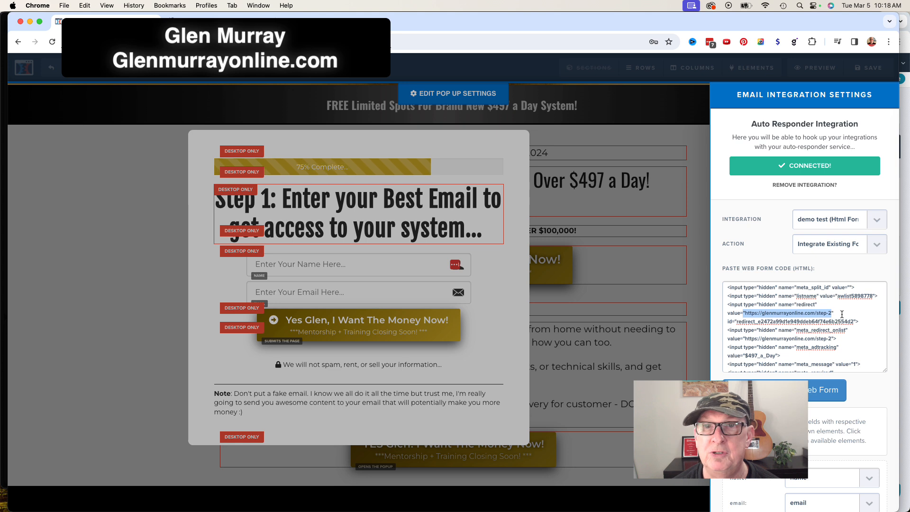
{"action": "scroll", "coordinate": [789, 354], "scroll_direction": "down", "scroll_amount": 10}
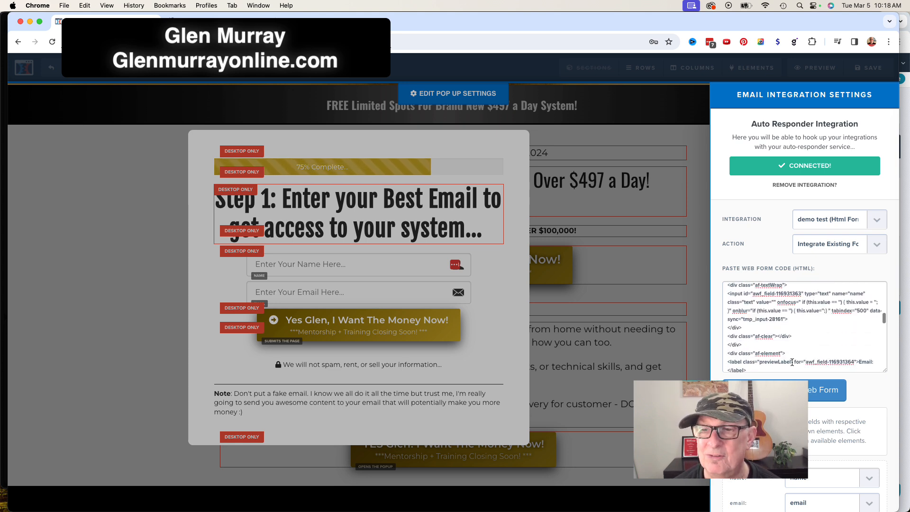
{"action": "scroll", "coordinate": [795, 330], "scroll_direction": "down", "scroll_amount": 6}
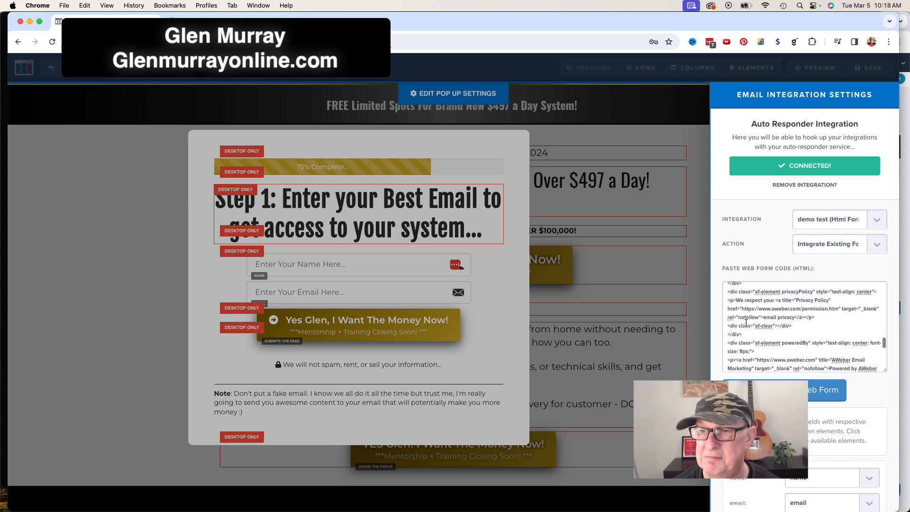
{"action": "scroll", "coordinate": [814, 327], "scroll_direction": "up", "scroll_amount": 6}
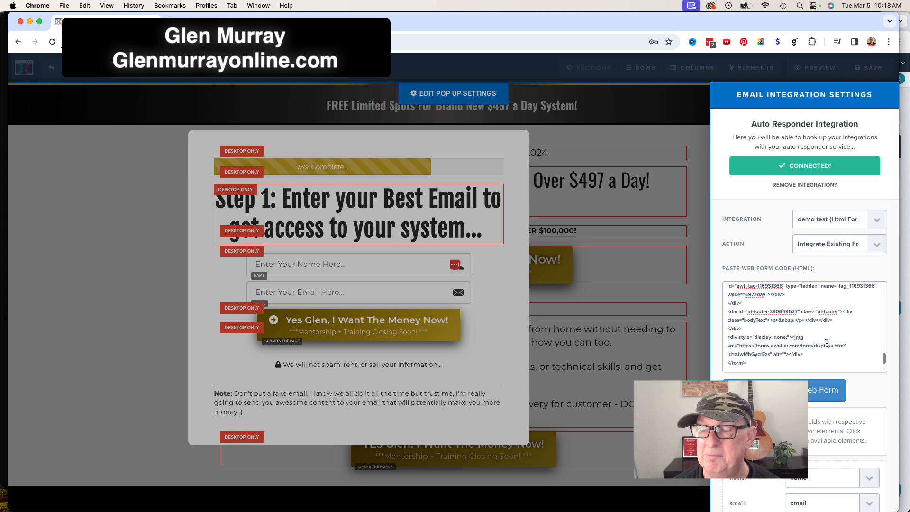
{"action": "scroll", "coordinate": [827, 343], "scroll_direction": "up", "scroll_amount": 10}
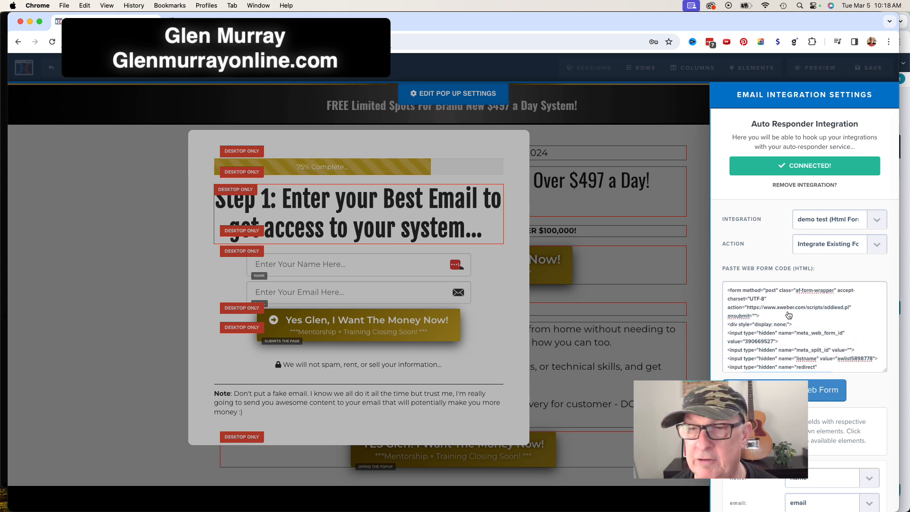
{"action": "left_click", "coordinate": [493, 284]}
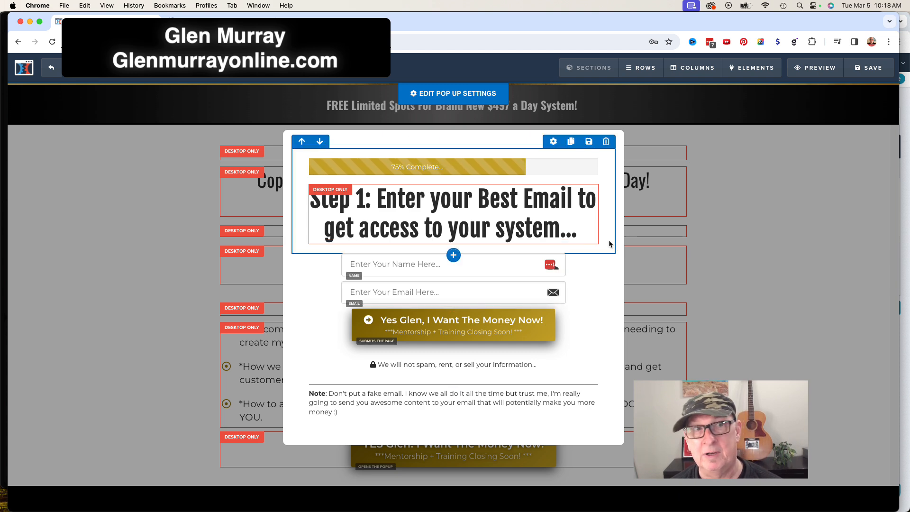
- Switch to AWeber and open the "$497 a Day" sign-up form for editing, proceeding to its form settings
{"action": "left_click", "coordinate": [218, 22]}
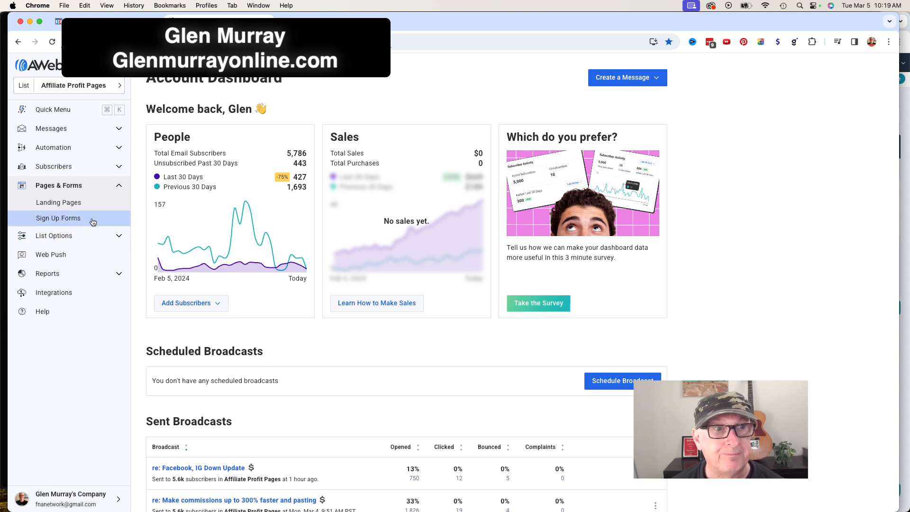
{"action": "left_click", "coordinate": [70, 219]}
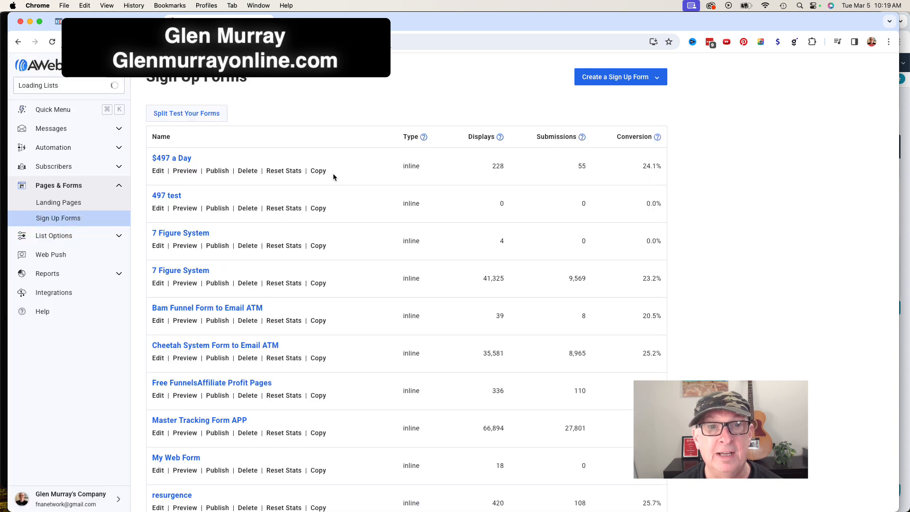
{"action": "left_click", "coordinate": [157, 170]}
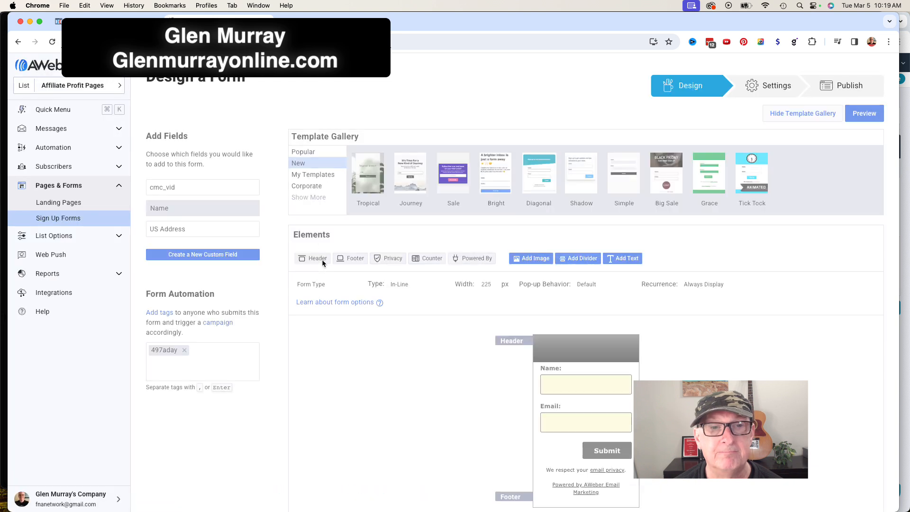
{"action": "scroll", "coordinate": [280, 332], "scroll_direction": "down", "scroll_amount": 2}
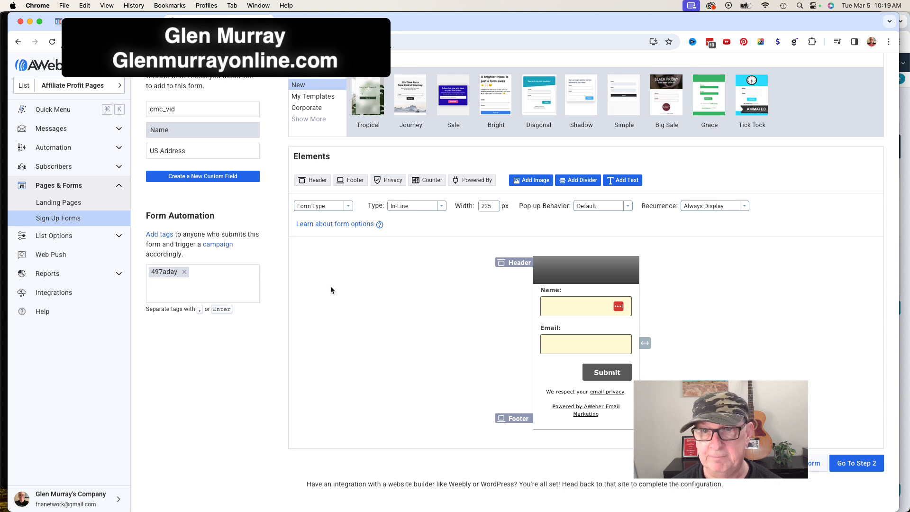
{"action": "left_click", "coordinate": [855, 464]}
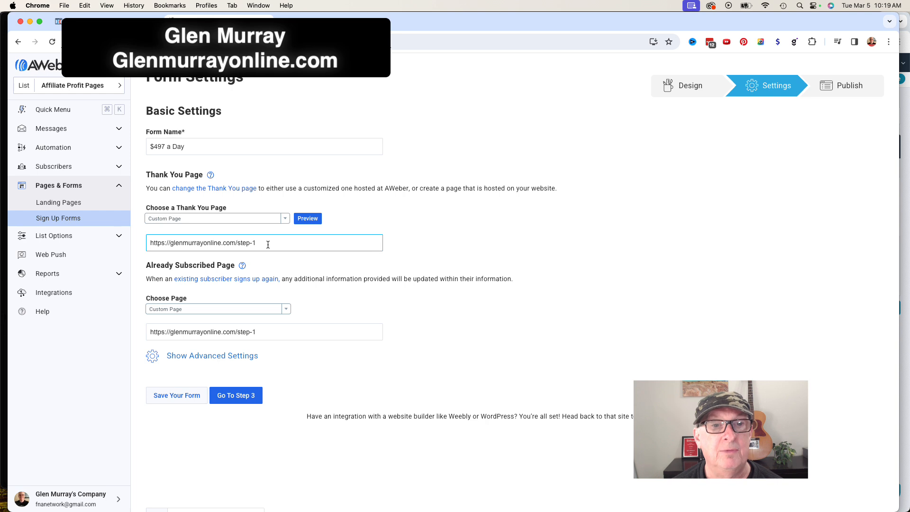
- Change the ending of both the thank-you page and already-subscribed page addresses to "step-2"
{"action": "left_click", "coordinate": [274, 331]}
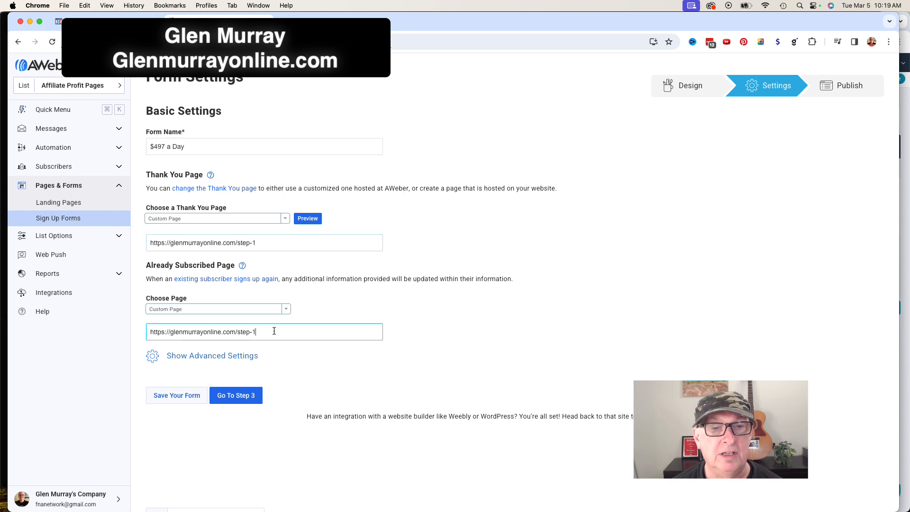
{"action": "left_click", "coordinate": [266, 242]}
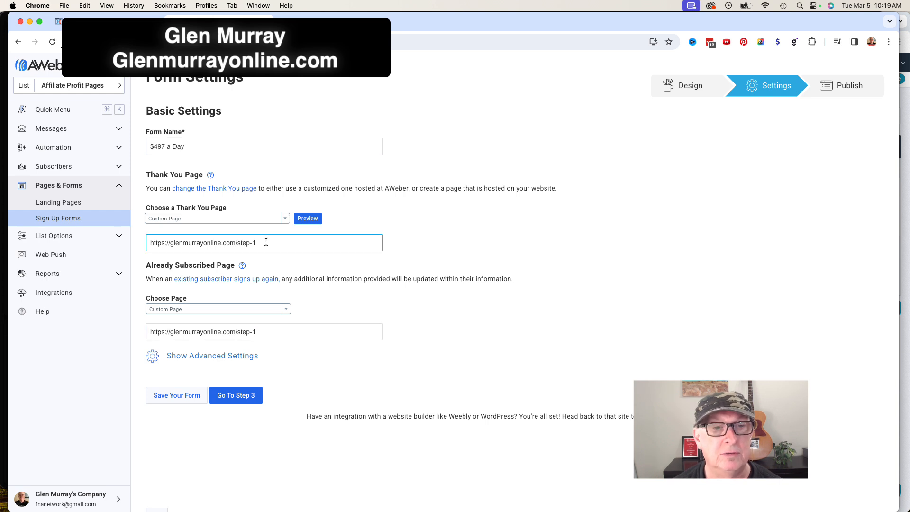
{"action": "key", "text": "BackSpace"}
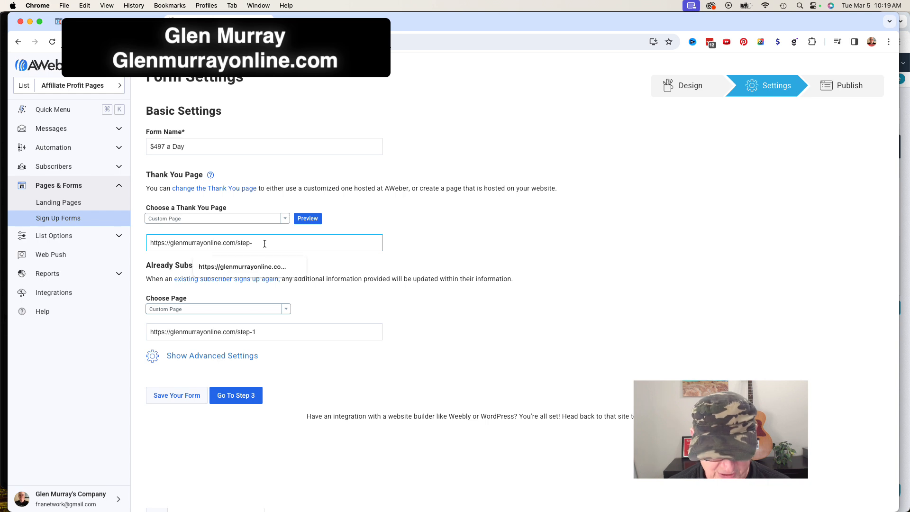
{"action": "type", "text": "2"}
{"action": "left_click", "coordinate": [264, 333]}
{"action": "key", "text": "BackSpace"}
{"action": "type", "text": "2"}
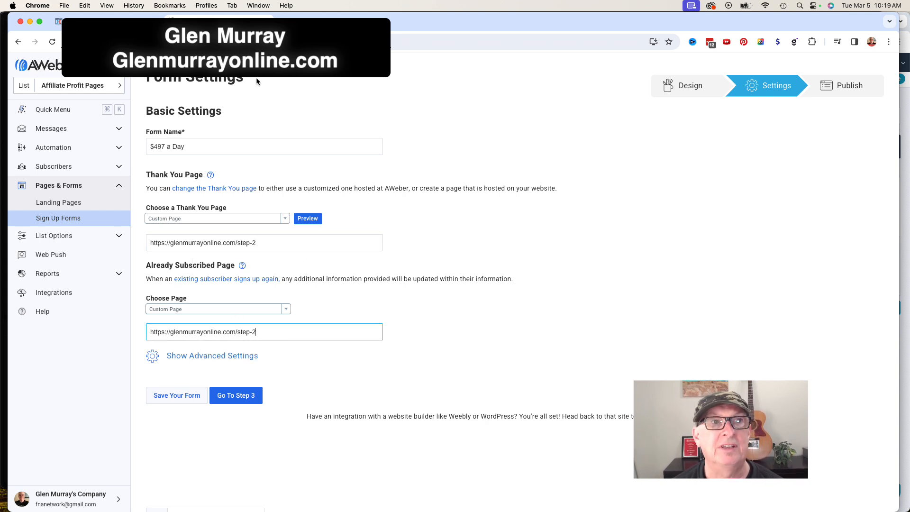
- Switch back to ClickFunnels and exit the page editor to the funnel overview without saving changes
{"action": "left_click", "coordinate": [109, 21]}
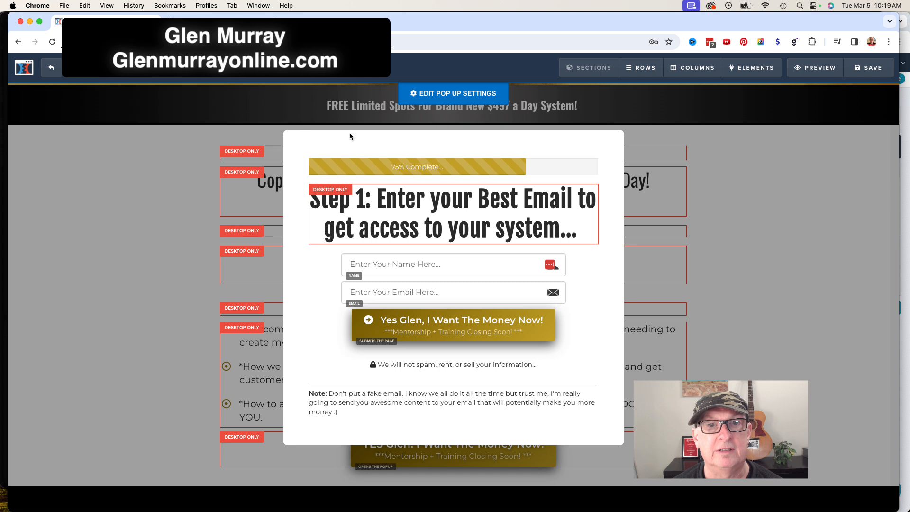
{"action": "left_click", "coordinate": [50, 68]}
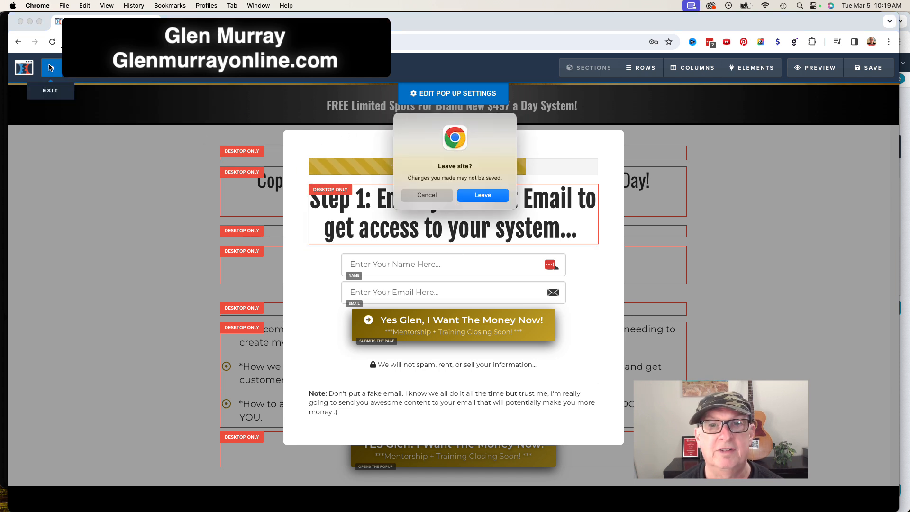
{"action": "left_click", "coordinate": [432, 198]}
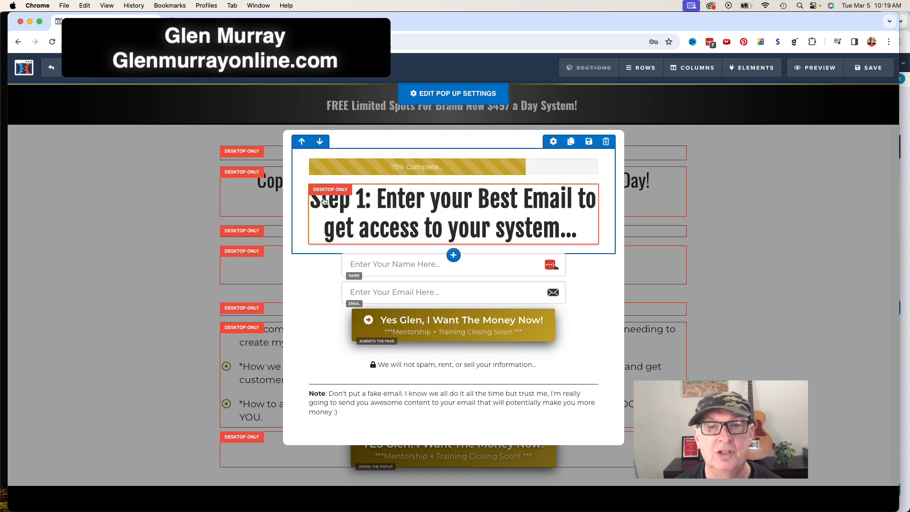
{"action": "left_click", "coordinate": [52, 70]}
{"action": "left_click", "coordinate": [483, 195]}
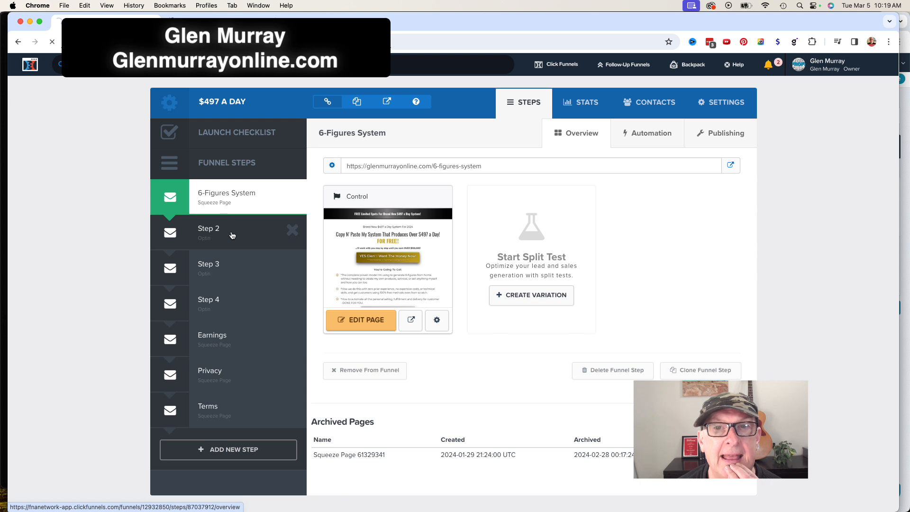
- Open the funnel's Step 2 page overview and copy its full page address
{"action": "left_click", "coordinate": [232, 235]}
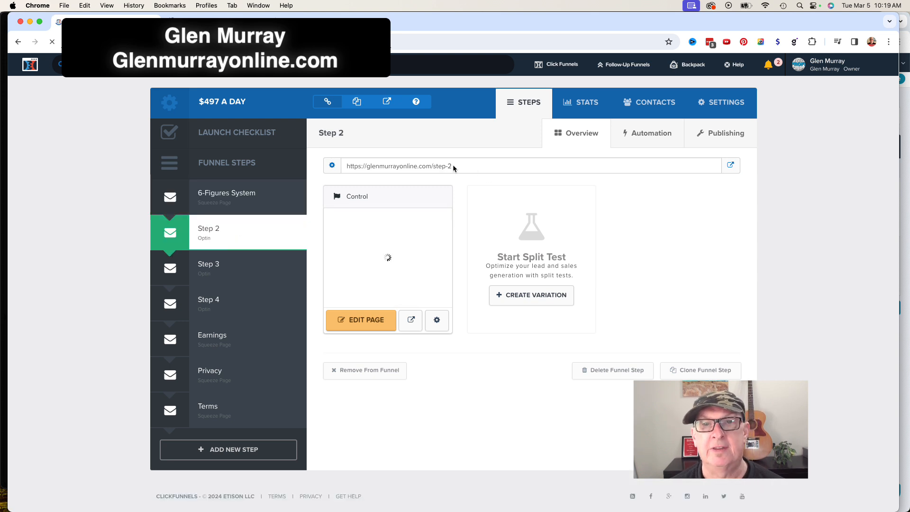
{"action": "left_click_drag", "start_coordinate": [454, 165], "coordinate": [342, 166]}
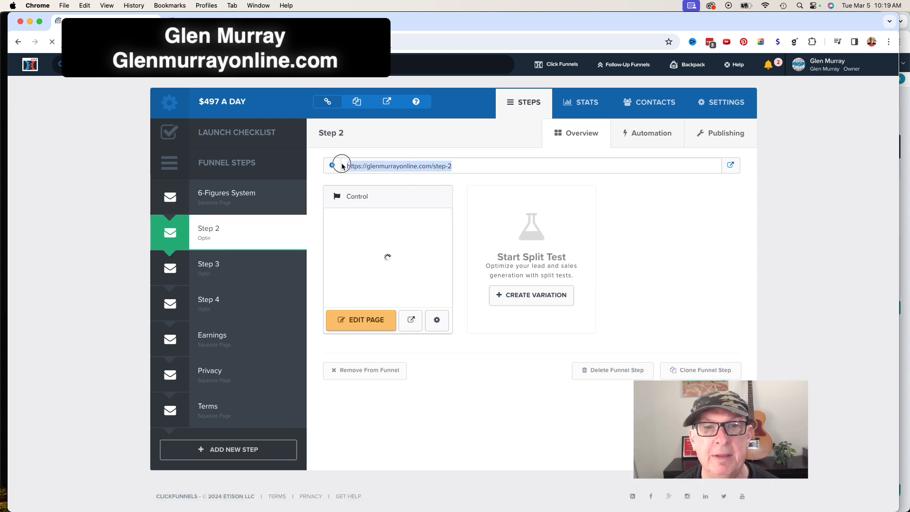
{"action": "key", "text": "super+c"}
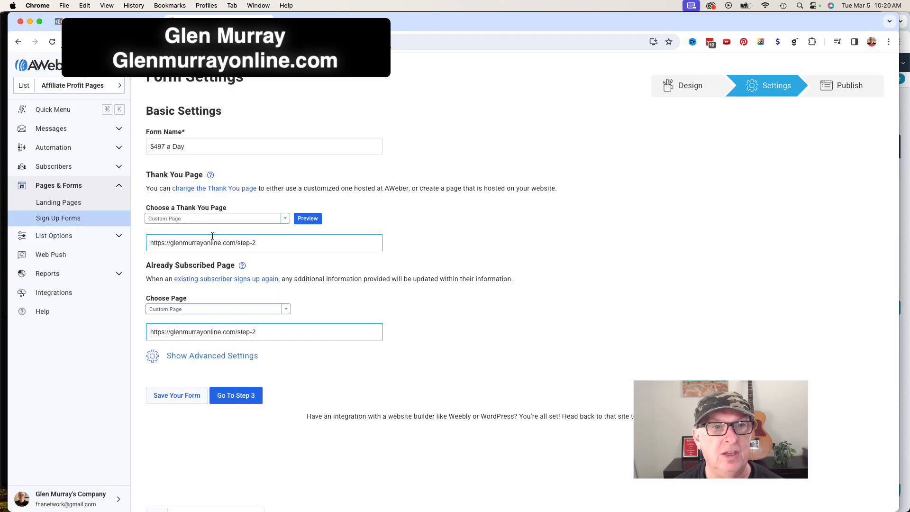
- In AWeber, set the form's thank-you page to Custom Page and paste the copied Step 2 address
{"action": "left_click", "coordinate": [199, 219]}
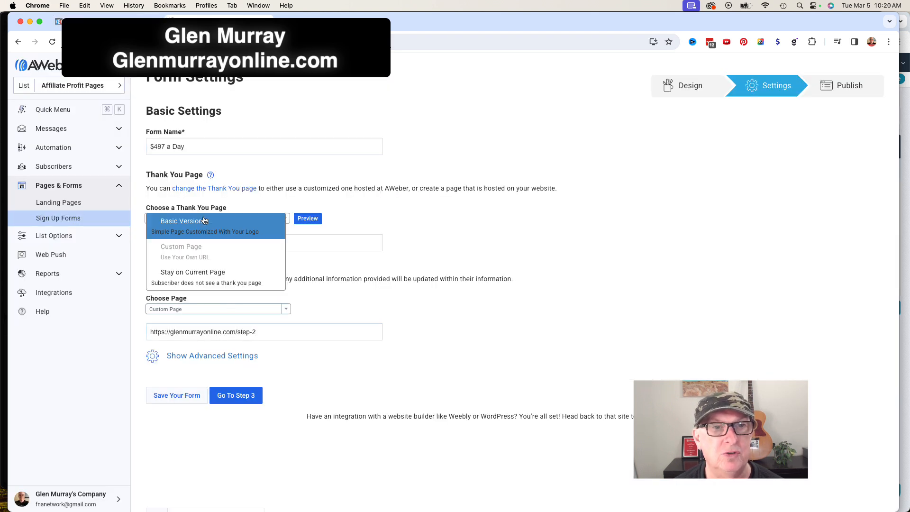
{"action": "left_click", "coordinate": [189, 253]}
{"action": "triple_click", "coordinate": [269, 241]}
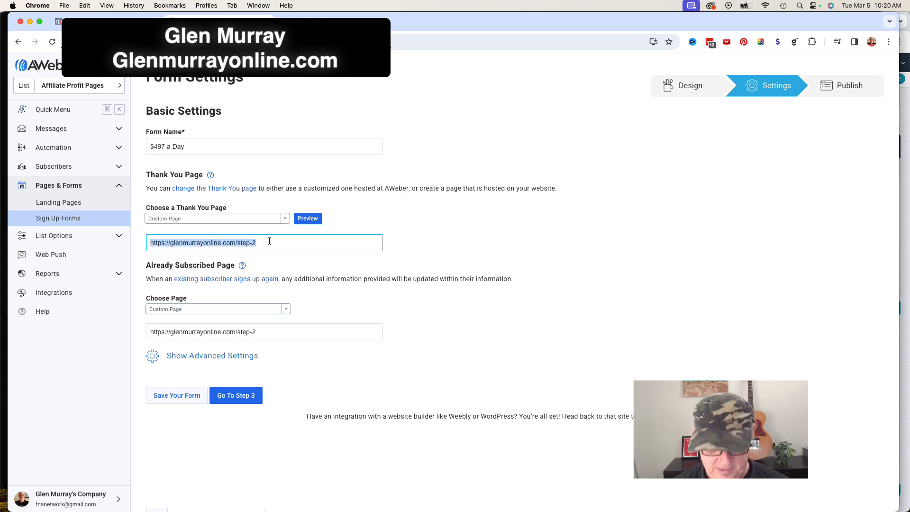
{"action": "key", "text": "super+v"}
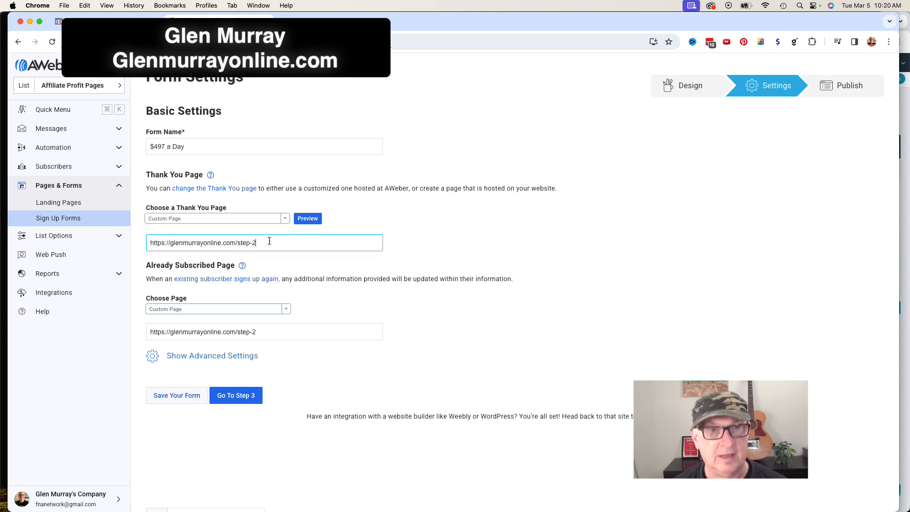
- Set the already-subscribed page to Custom Page with the same Step 2 address and save the form
{"action": "left_click", "coordinate": [207, 310]}
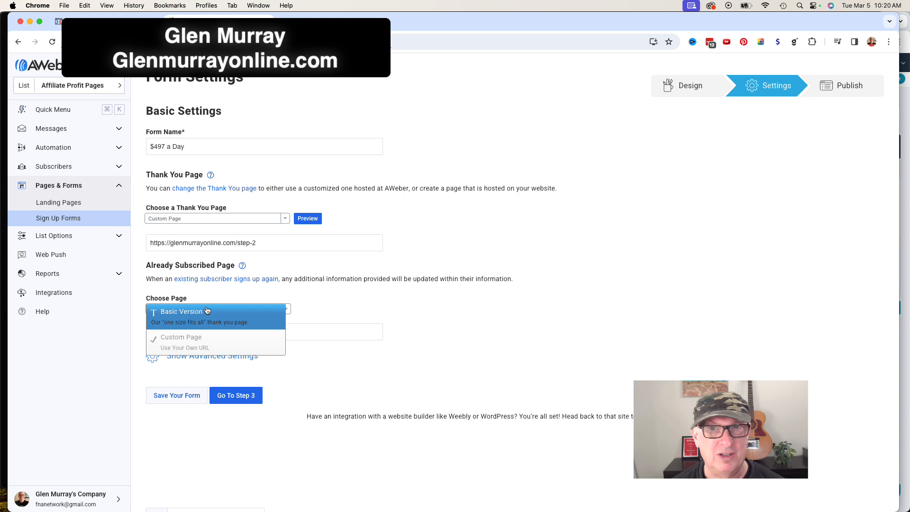
{"action": "left_click", "coordinate": [197, 340]}
{"action": "triple_click", "coordinate": [268, 335]}
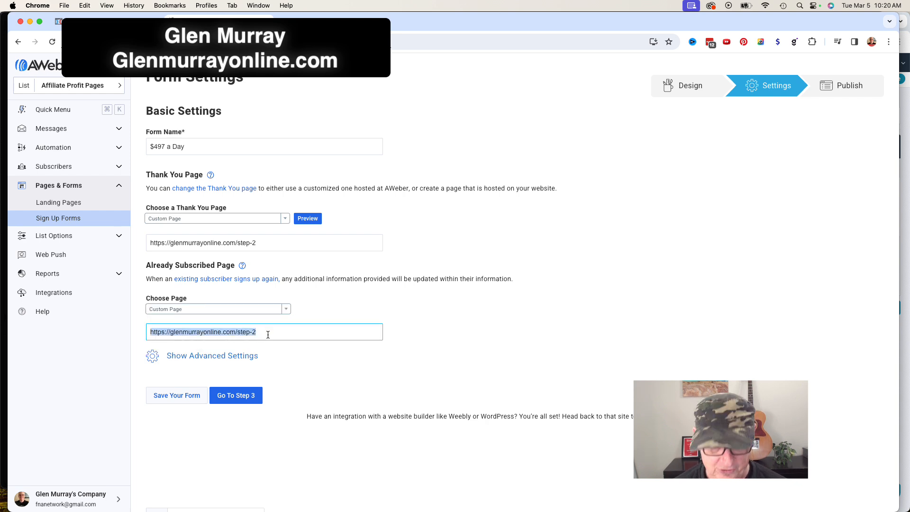
{"action": "left_click", "coordinate": [268, 335]}
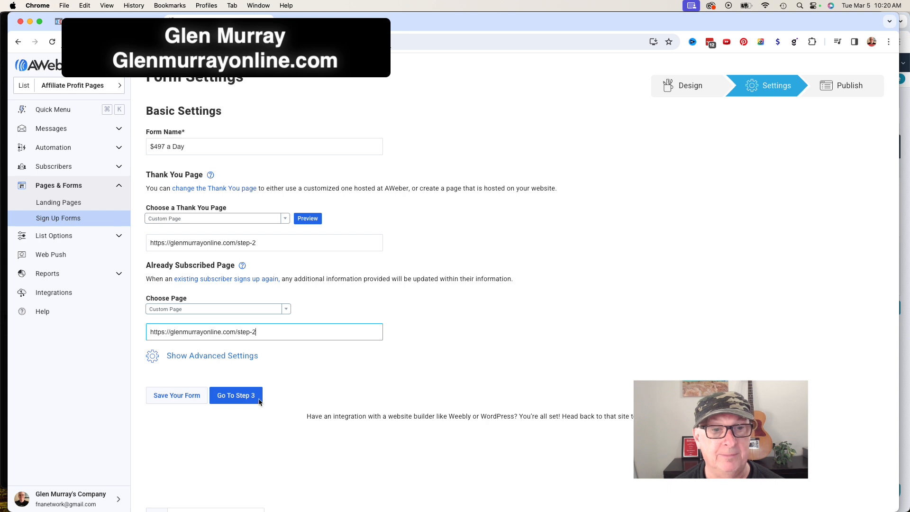
{"action": "left_click", "coordinate": [189, 397]}
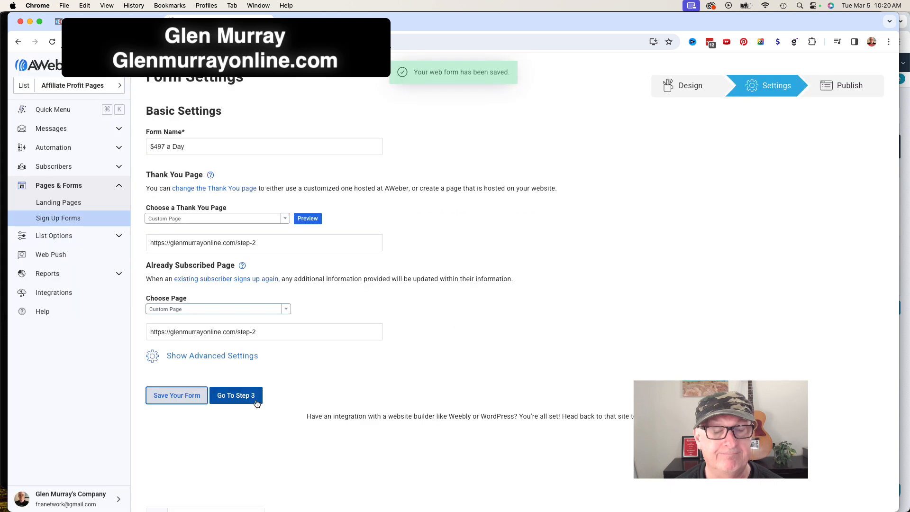
- Proceed to publishing the form yourself and show its raw HTML version without the beautiful form styles
{"action": "left_click", "coordinate": [242, 398]}
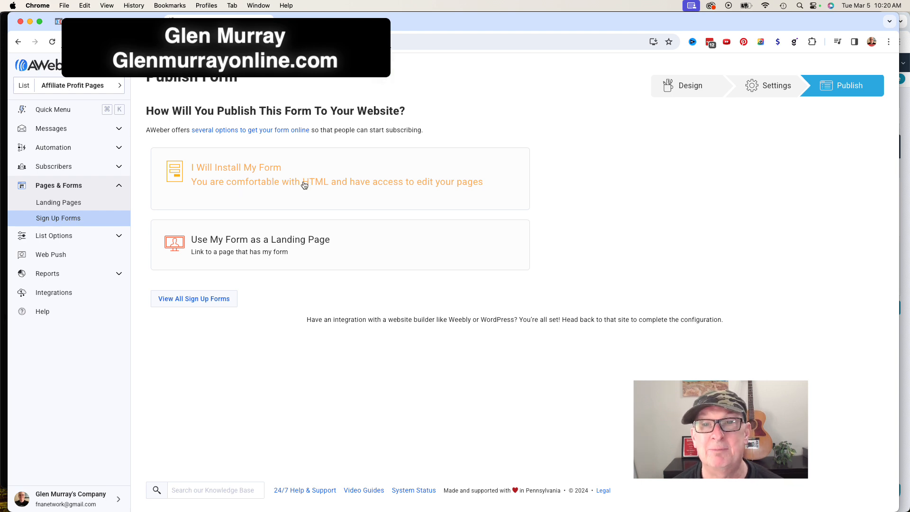
{"action": "left_click", "coordinate": [274, 183]}
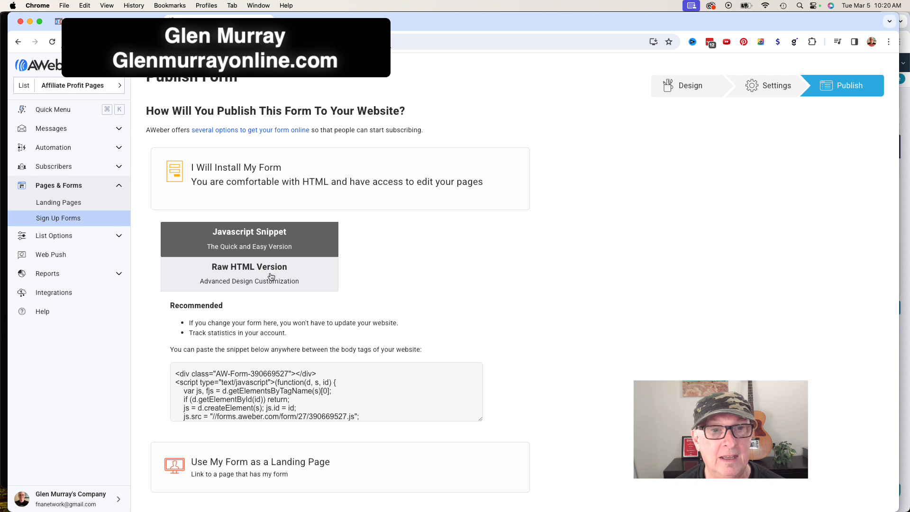
{"action": "left_click", "coordinate": [247, 279]}
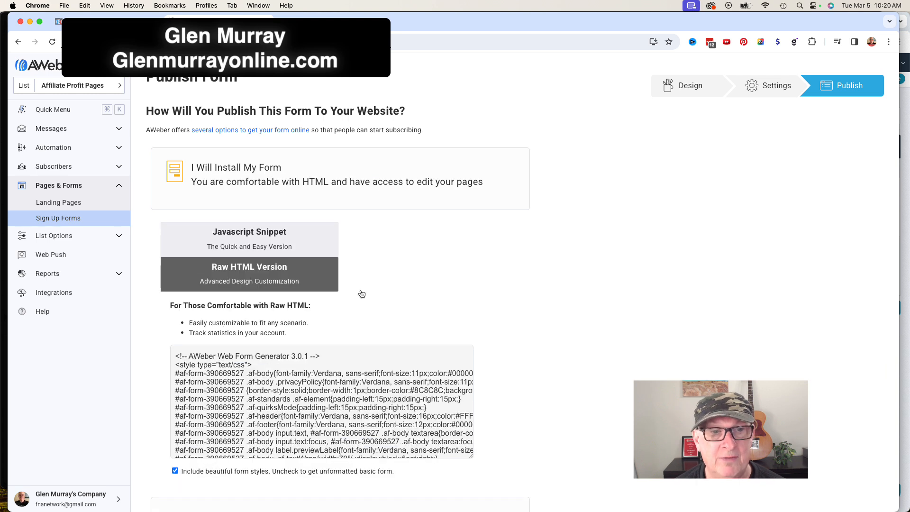
{"action": "scroll", "coordinate": [362, 294], "scroll_direction": "down", "scroll_amount": 3}
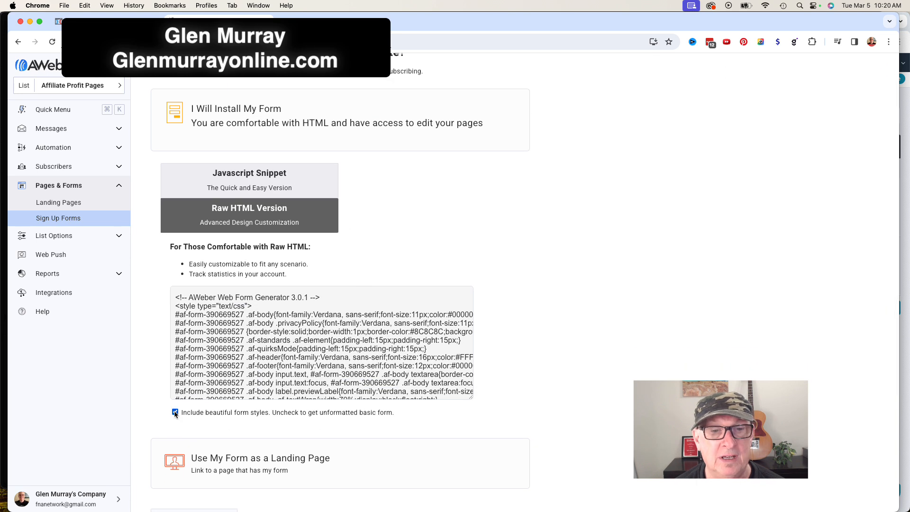
{"action": "left_click", "coordinate": [175, 413]}
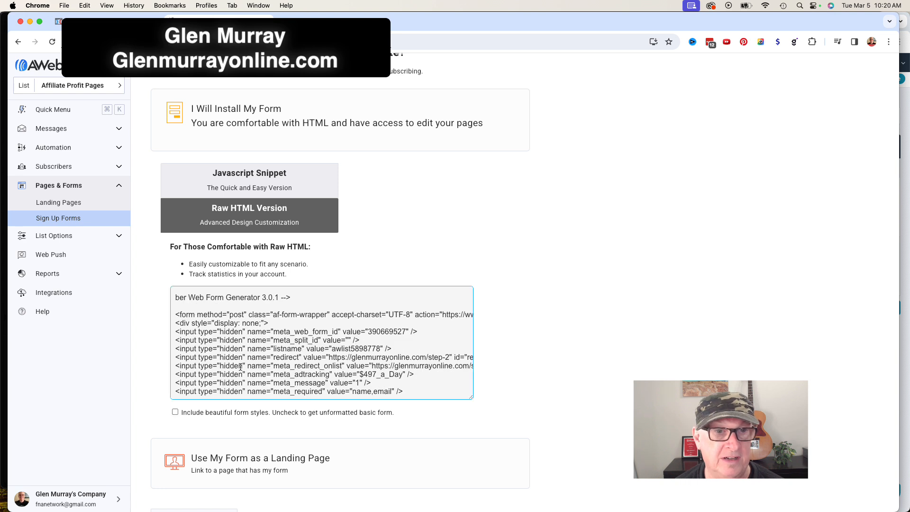
{"action": "scroll", "coordinate": [222, 331], "scroll_direction": "down", "scroll_amount": 2}
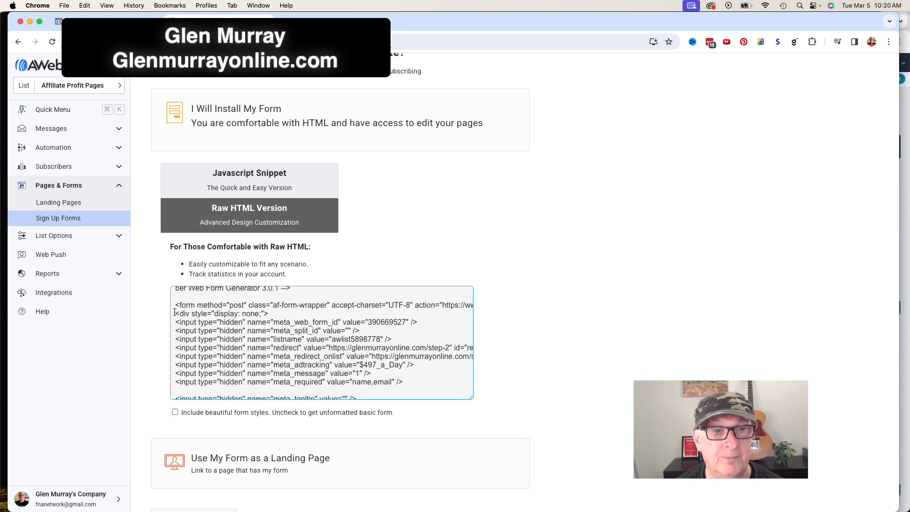
{"action": "left_click_drag", "start_coordinate": [175, 290], "coordinate": [192, 310]}
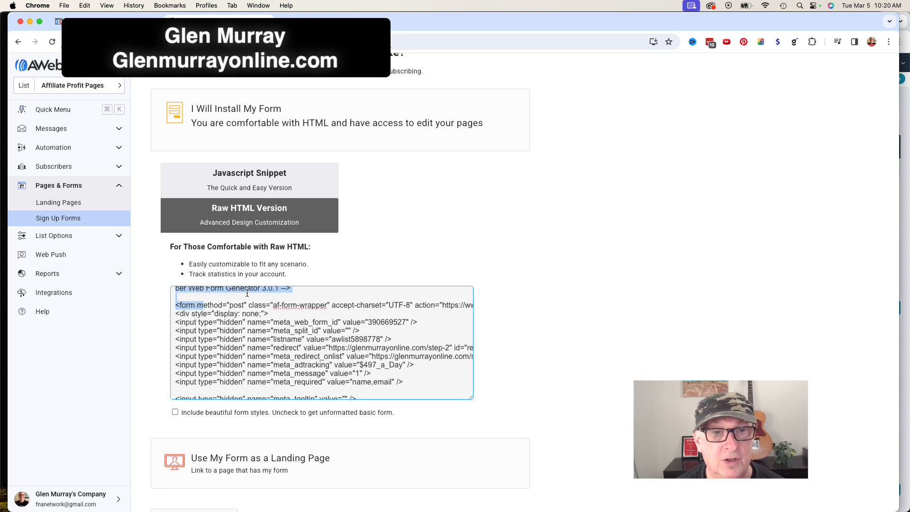
{"action": "scroll", "coordinate": [247, 294], "scroll_direction": "up", "scroll_amount": 1}
{"action": "left_click", "coordinate": [292, 297]}
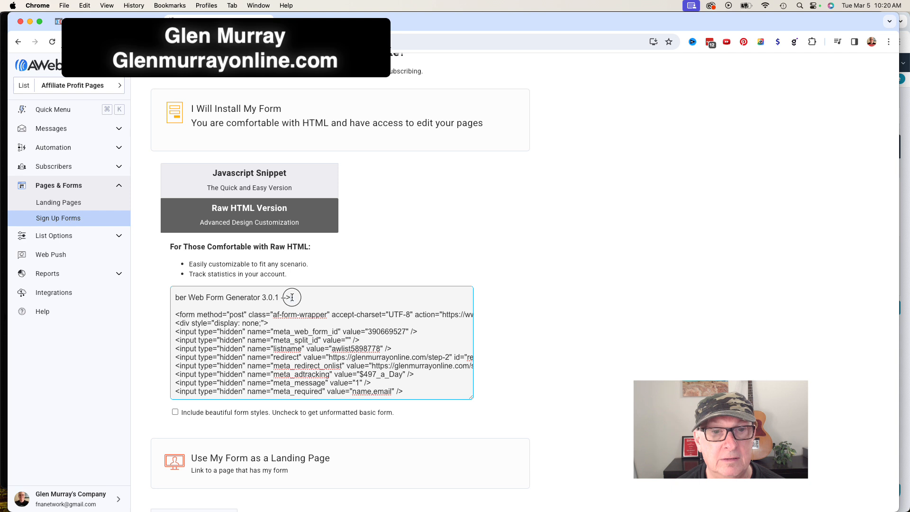
{"action": "left_click_drag", "start_coordinate": [292, 297], "coordinate": [173, 297]}
{"action": "double_click", "coordinate": [207, 295]}
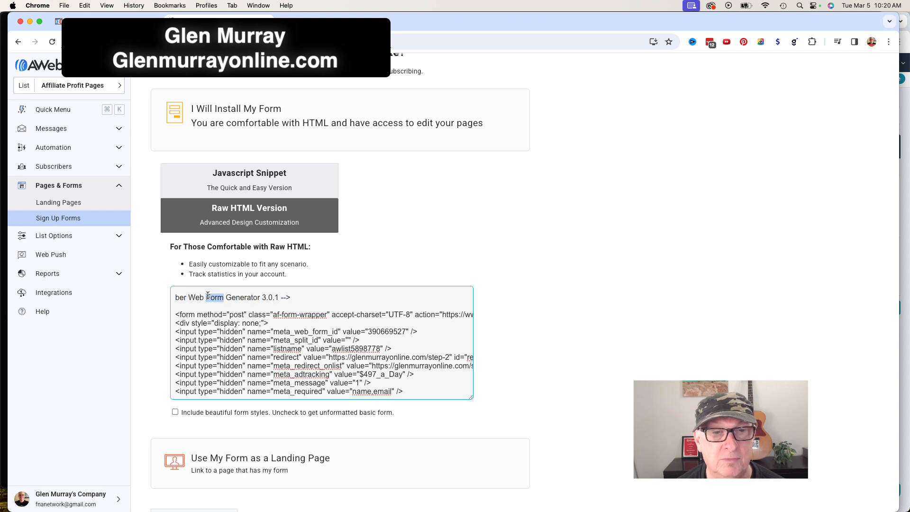
{"action": "left_click", "coordinate": [240, 291]}
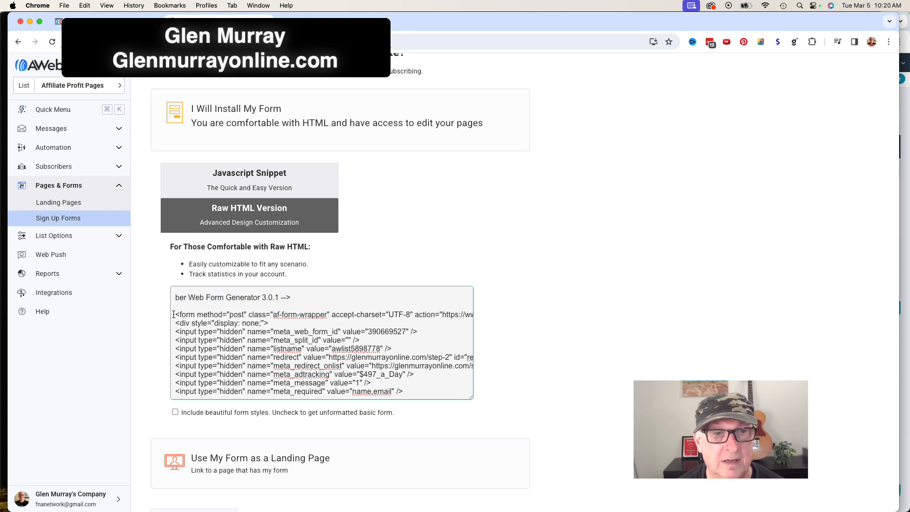
- Select the raw HTML form code from the opening <form> tag through the closing </form> tag, excluding the generator comments
{"action": "double_click", "coordinate": [188, 315]}
{"action": "scroll", "coordinate": [237, 365], "scroll_direction": "down", "scroll_amount": 10}
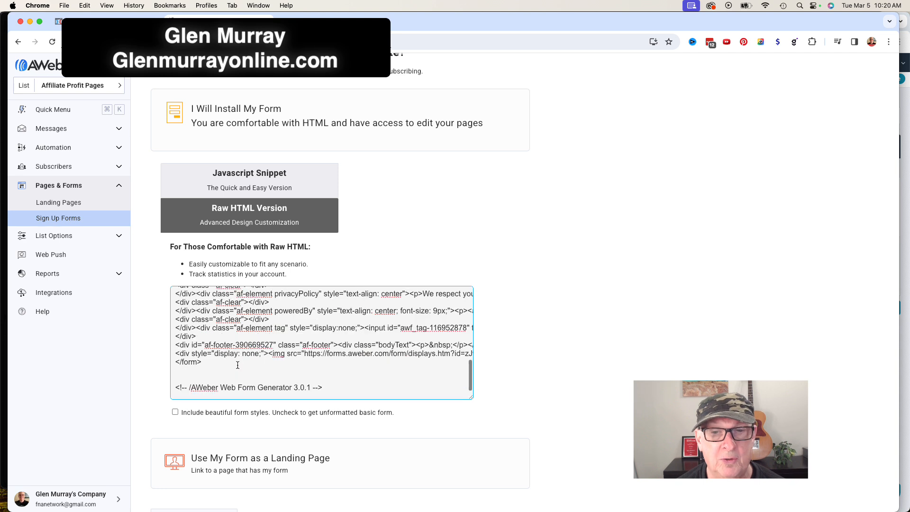
{"action": "left_click", "coordinate": [205, 363], "text": "shift"}
{"action": "scroll", "coordinate": [250, 356], "scroll_direction": "up", "scroll_amount": 10}
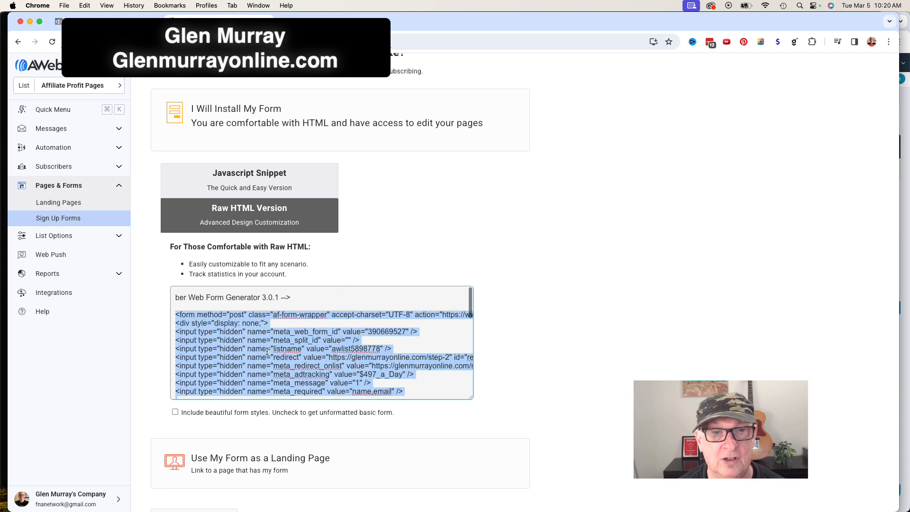
- Look through the selected form code, including its hidden redirect inputs and its name field
{"action": "scroll", "coordinate": [267, 352], "scroll_direction": "down", "scroll_amount": 3}
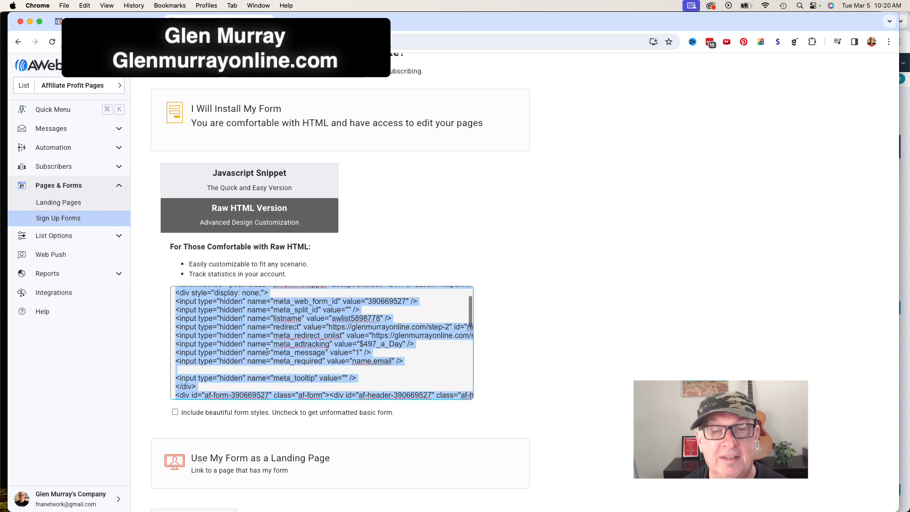
{"action": "scroll", "coordinate": [268, 352], "scroll_direction": "down", "scroll_amount": 5}
{"action": "scroll", "coordinate": [325, 345], "scroll_direction": "up", "scroll_amount": 10}
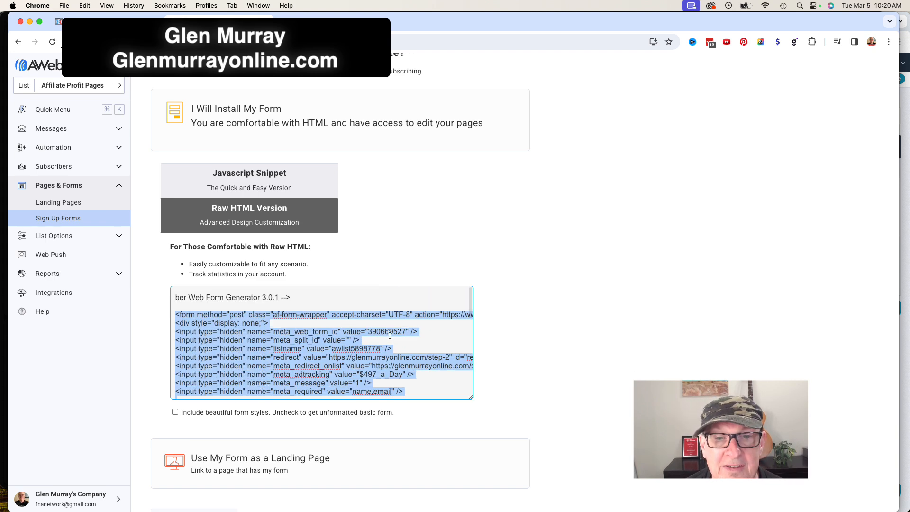
{"action": "scroll", "coordinate": [391, 356], "scroll_direction": "down", "scroll_amount": 5}
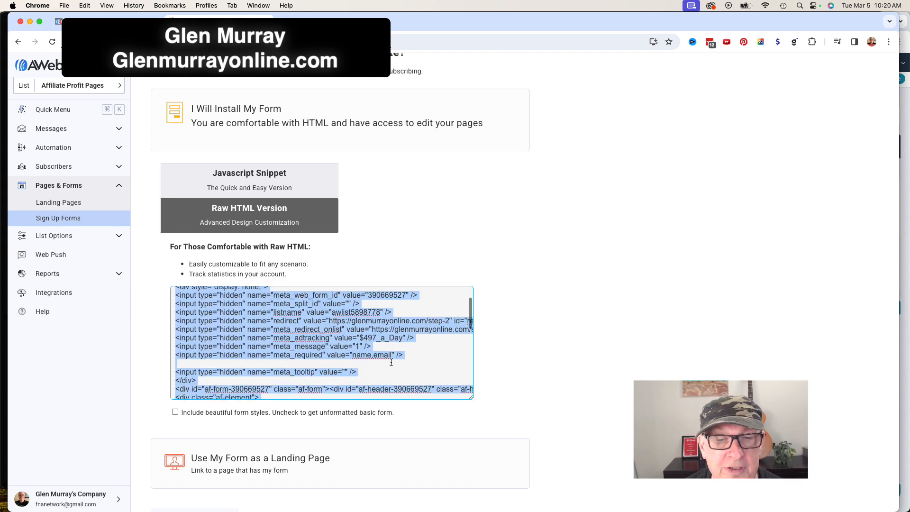
{"action": "scroll", "coordinate": [391, 362], "scroll_direction": "down", "scroll_amount": 3}
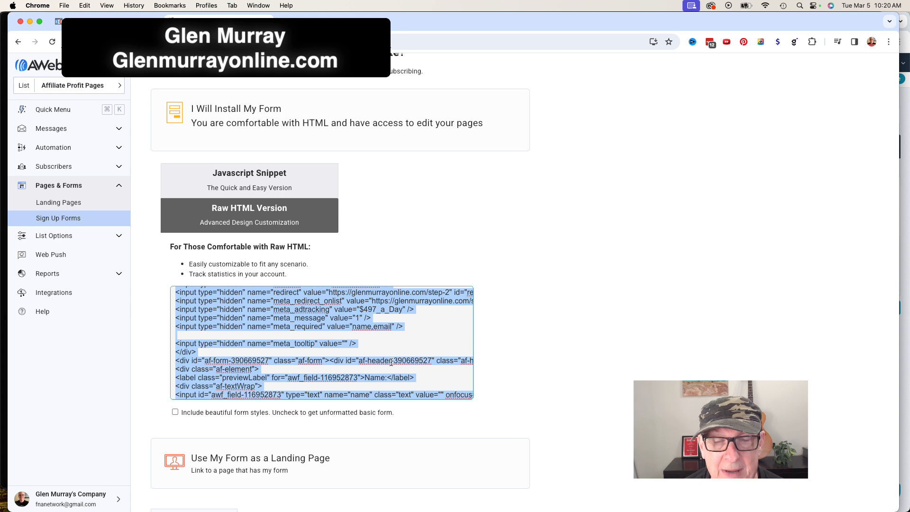
{"action": "scroll", "coordinate": [391, 363], "scroll_direction": "down", "scroll_amount": 5}
{"action": "scroll", "coordinate": [423, 354], "scroll_direction": "up", "scroll_amount": 8}
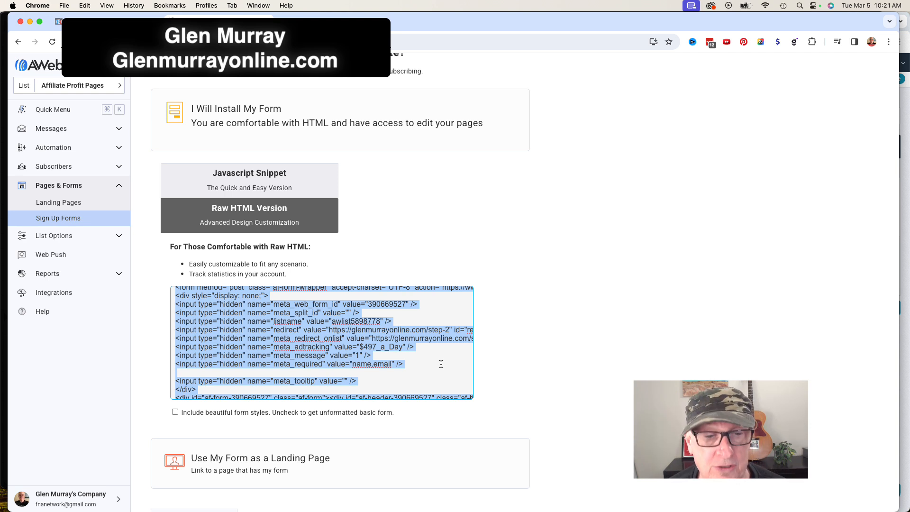
{"action": "scroll", "coordinate": [441, 364], "scroll_direction": "down", "scroll_amount": 3}
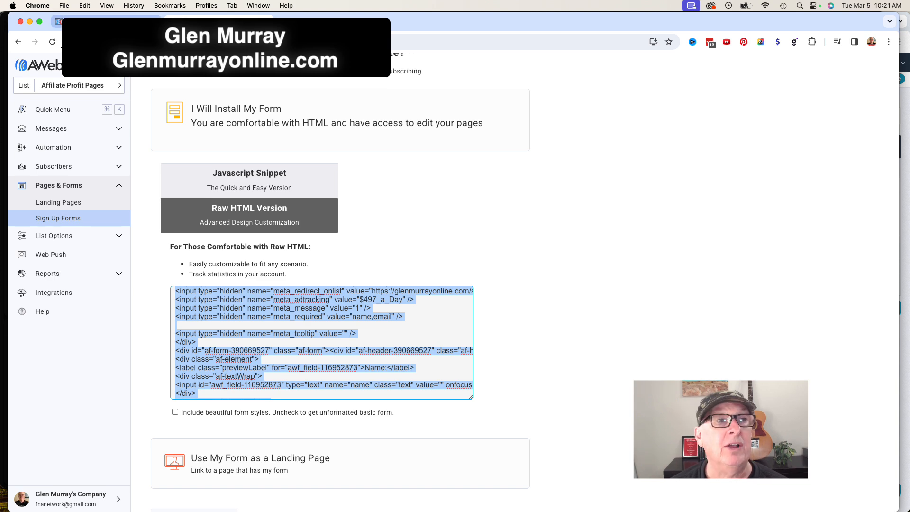
- Switch to ClickFunnels, open the 6-Figures System page in the editor, and open its email integration settings
{"action": "left_click", "coordinate": [109, 22]}
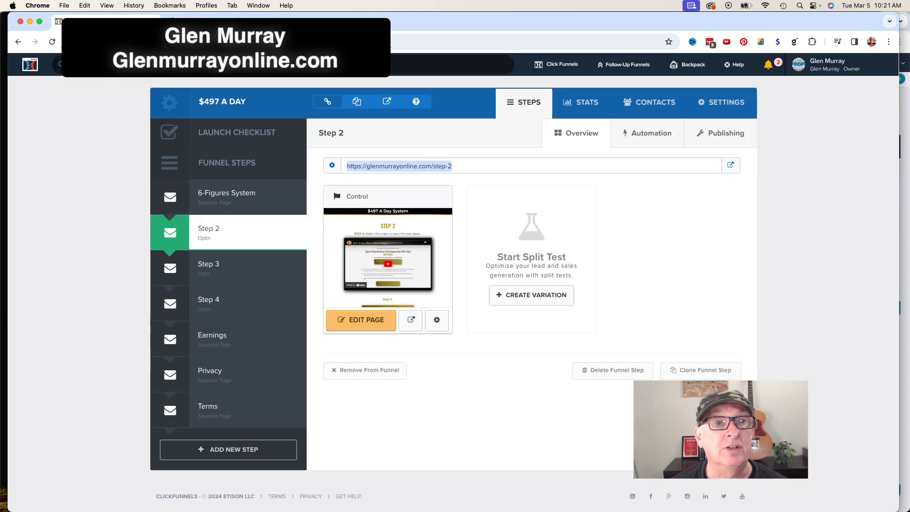
{"action": "left_click", "coordinate": [242, 201]}
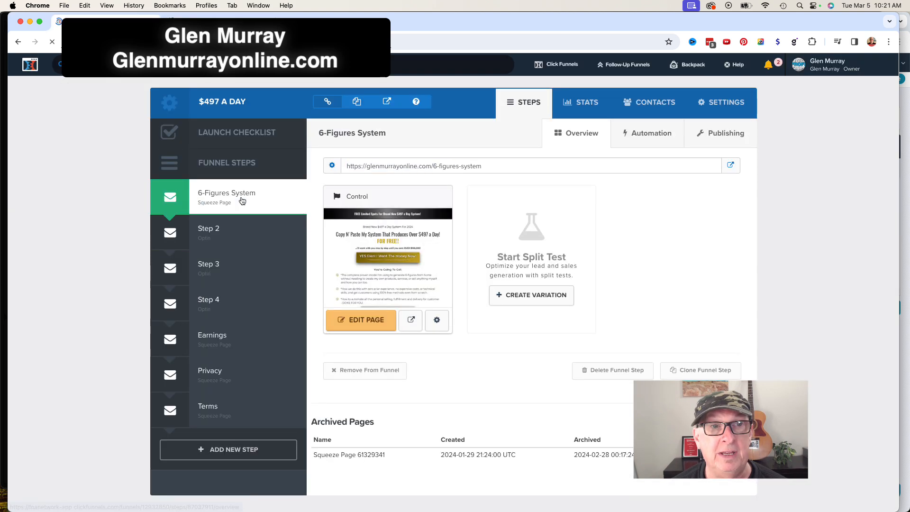
{"action": "left_click", "coordinate": [361, 322]}
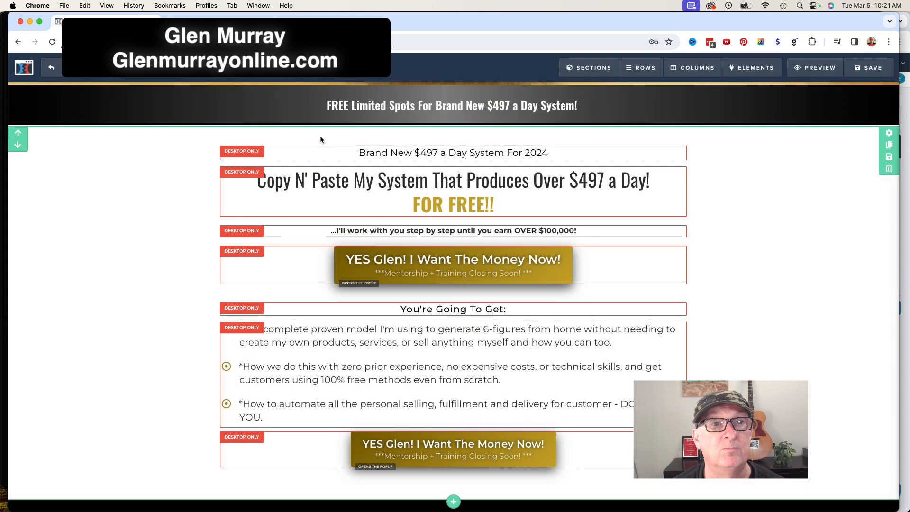
{"action": "left_click", "coordinate": [176, 67]}
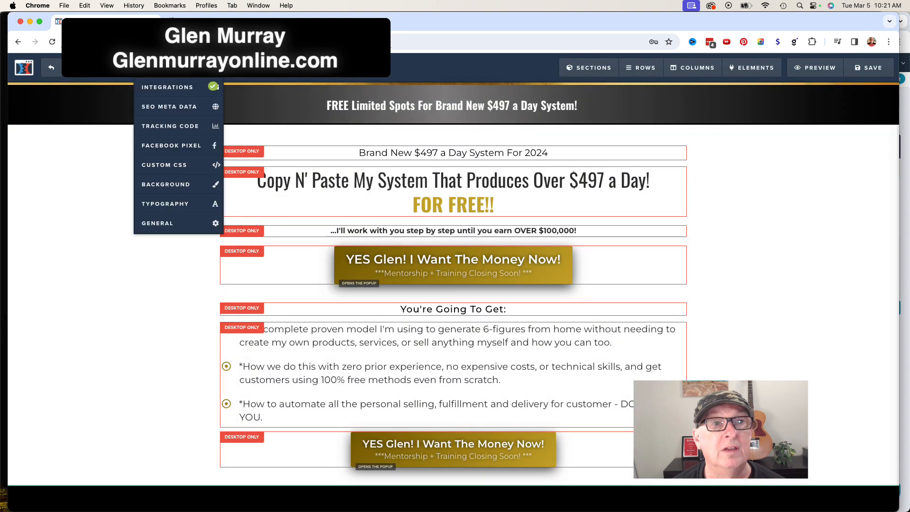
{"action": "left_click", "coordinate": [169, 93]}
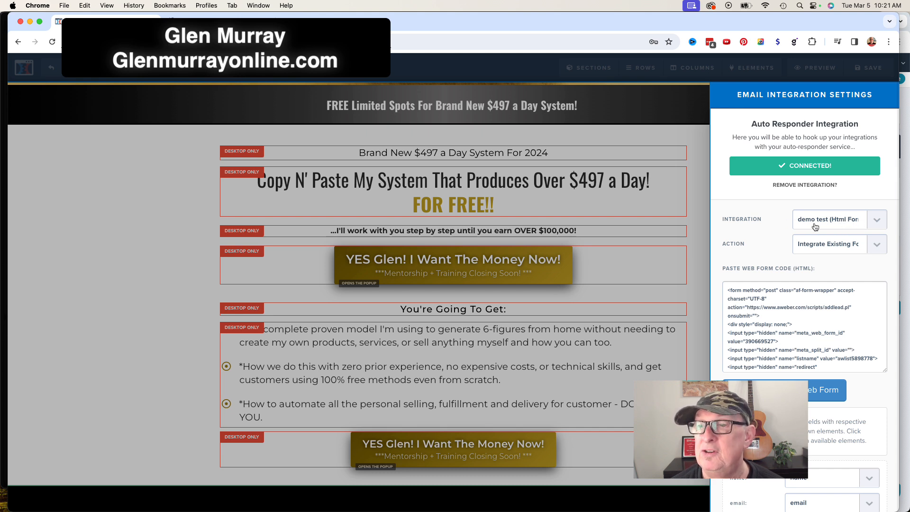
- Review the choices for Integration and Action, leaving demo test (Html Form) and Integrate Existing Form (Add HTML Below) selected
{"action": "left_click", "coordinate": [875, 221]}
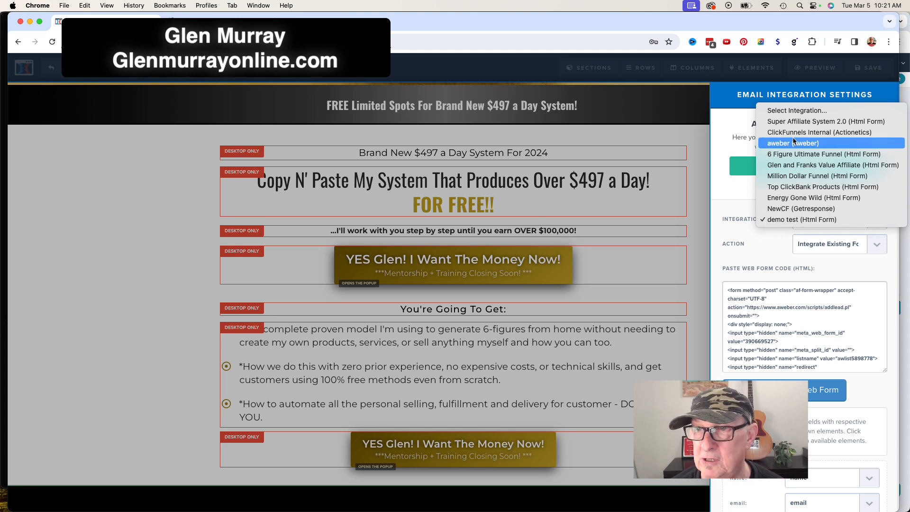
{"action": "left_click", "coordinate": [764, 244]}
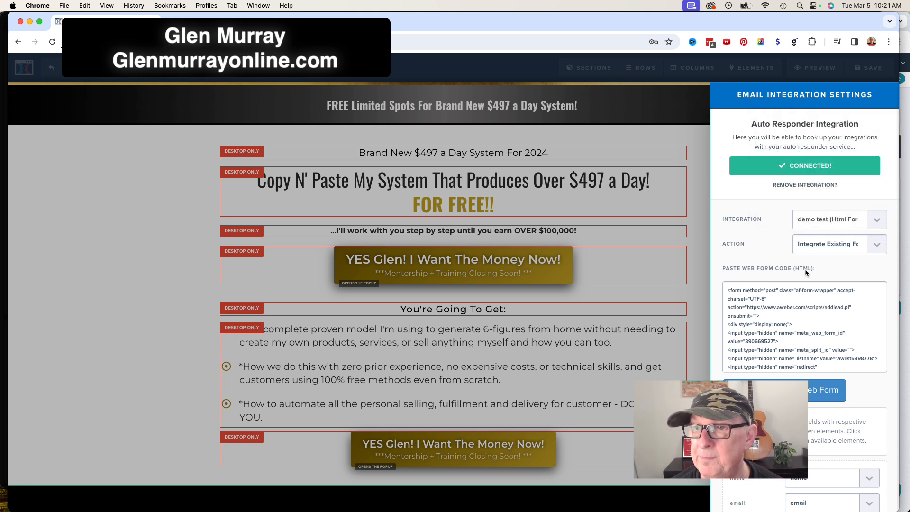
{"action": "left_click", "coordinate": [877, 248]}
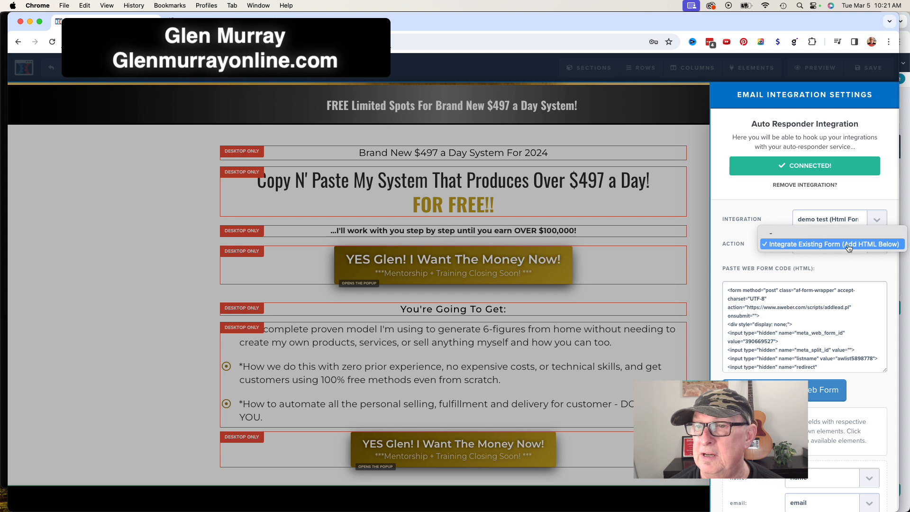
{"action": "left_click", "coordinate": [741, 252]}
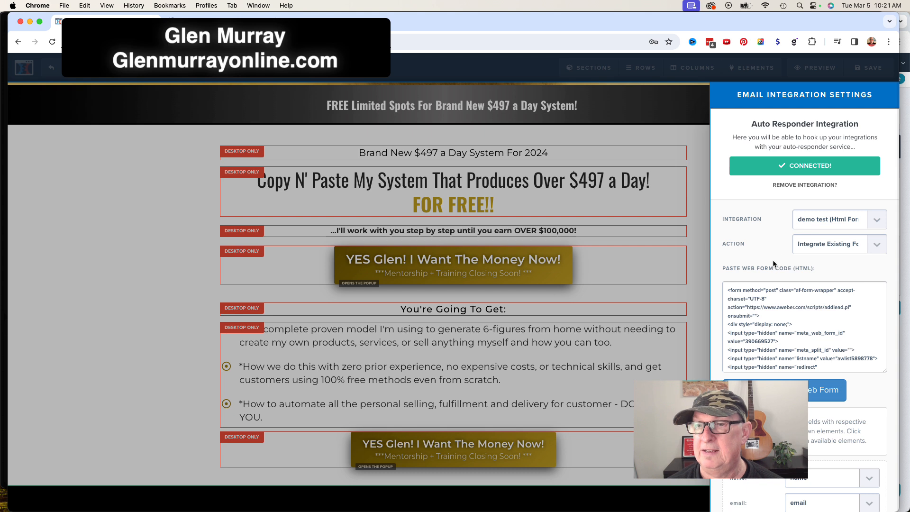
- Go into the web form HTML code, then parse and save the web form
{"action": "scroll", "coordinate": [773, 260], "scroll_direction": "down", "scroll_amount": 2}
{"action": "left_click", "coordinate": [793, 288]}
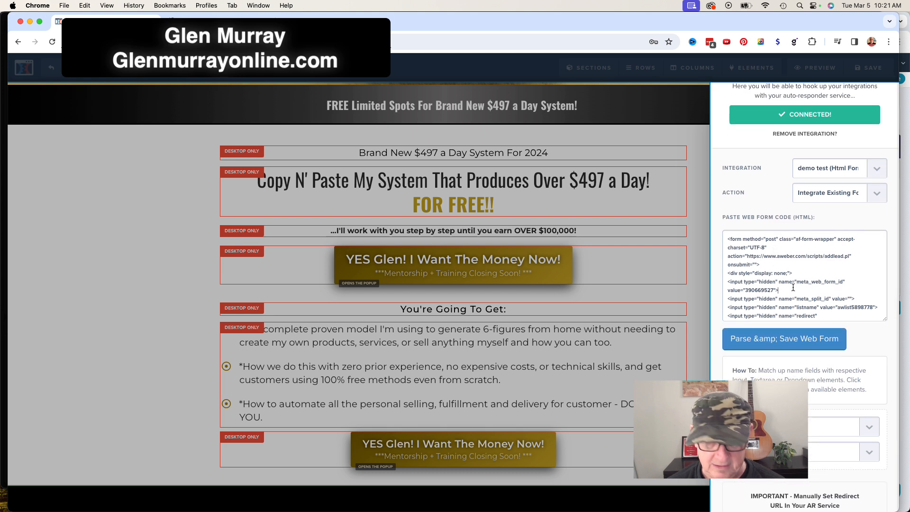
{"action": "left_click", "coordinate": [766, 342]}
- Check the field matching for name and email, then close the email integration settings
{"action": "scroll", "coordinate": [872, 350], "scroll_direction": "down", "scroll_amount": 3}
{"action": "left_click", "coordinate": [871, 342]}
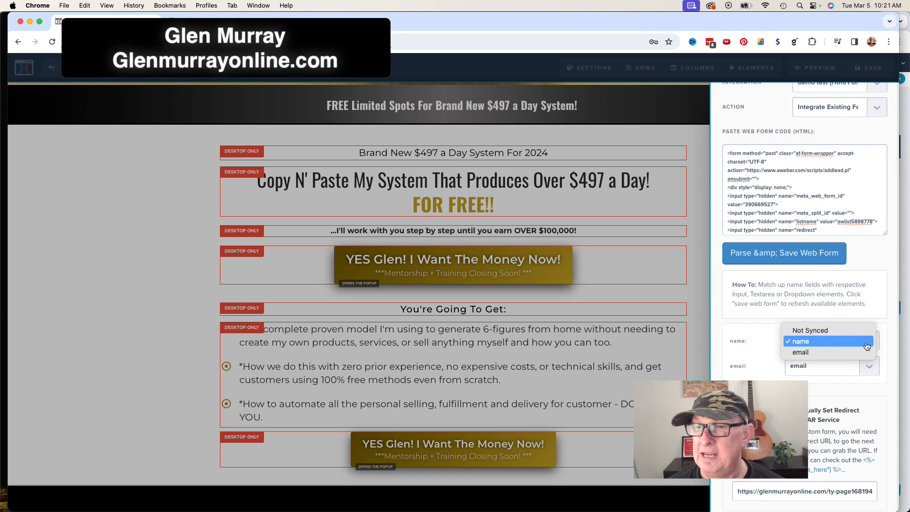
{"action": "left_click", "coordinate": [873, 369]}
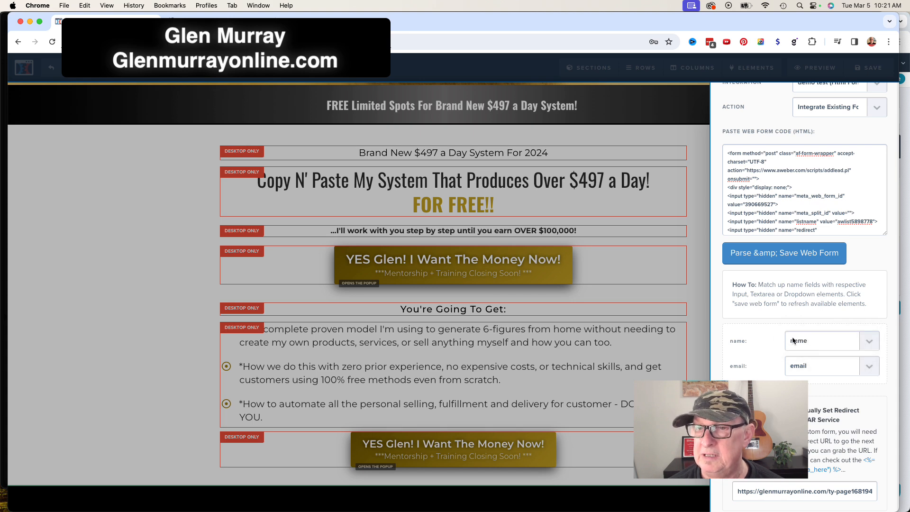
{"action": "scroll", "coordinate": [797, 341], "scroll_direction": "up", "scroll_amount": 2}
{"action": "left_click", "coordinate": [699, 301]}
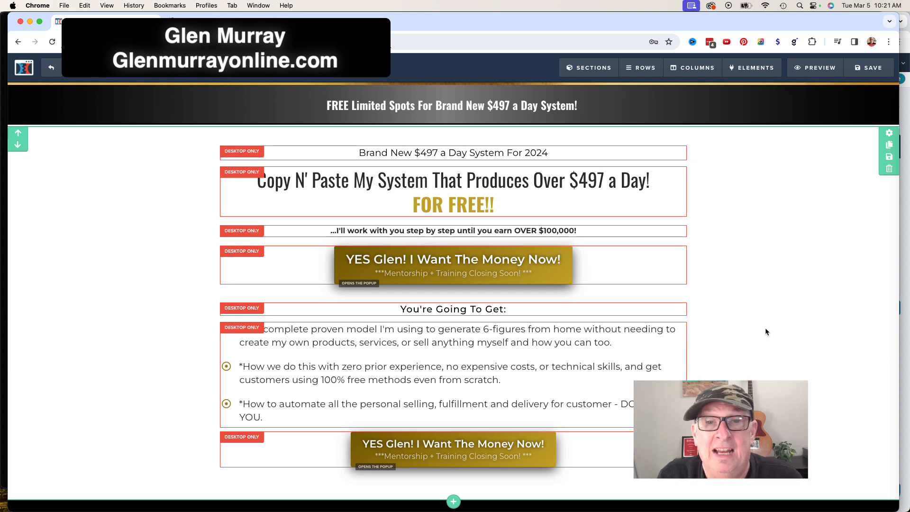
- Preview the opt-in page, open its email pop-up, and submit the form with the prefilled name and email
{"action": "left_click", "coordinate": [810, 67]}
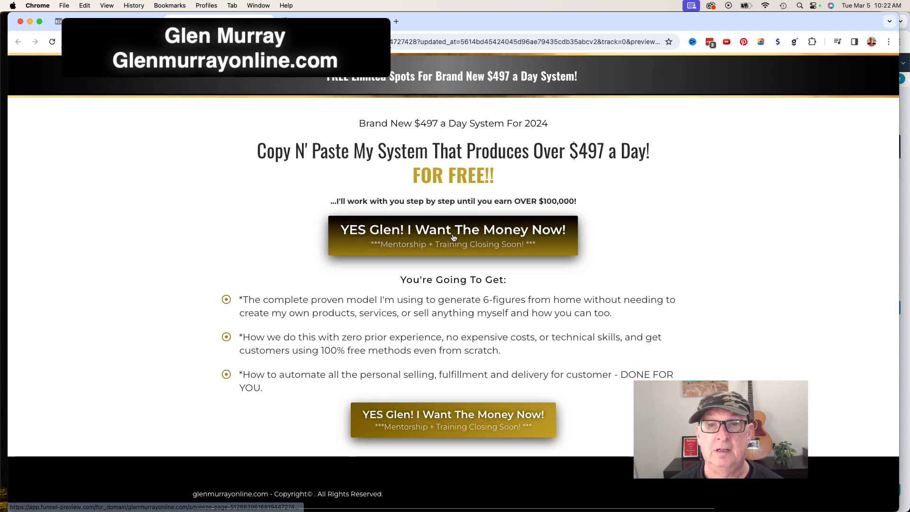
{"action": "left_click", "coordinate": [453, 238]}
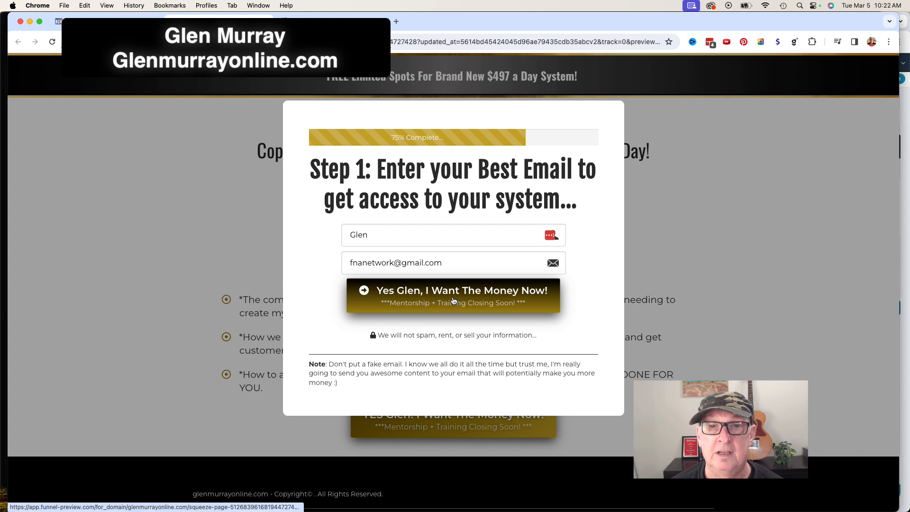
{"action": "left_click", "coordinate": [454, 300]}
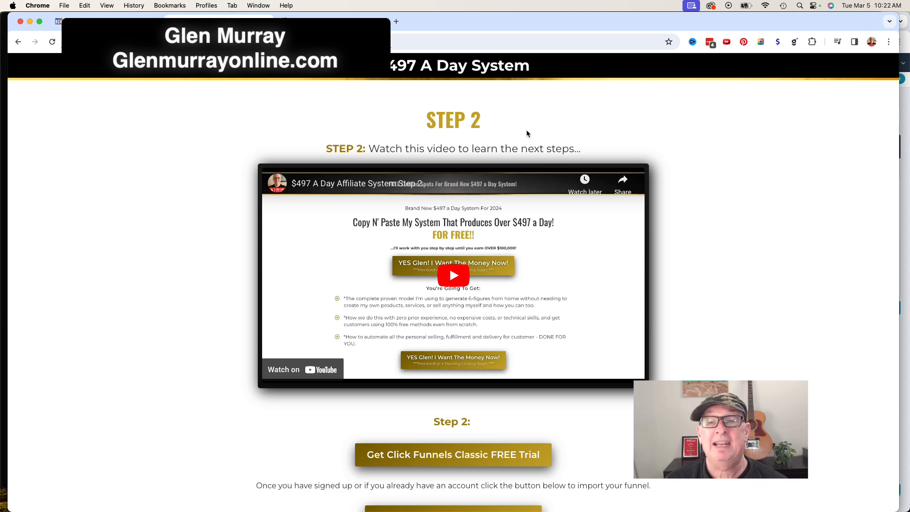
- Look over the Step 2 page, from its video down to the free trial, funnel import and Step 3 links
{"action": "scroll", "coordinate": [579, 270], "scroll_direction": "down", "scroll_amount": 3}
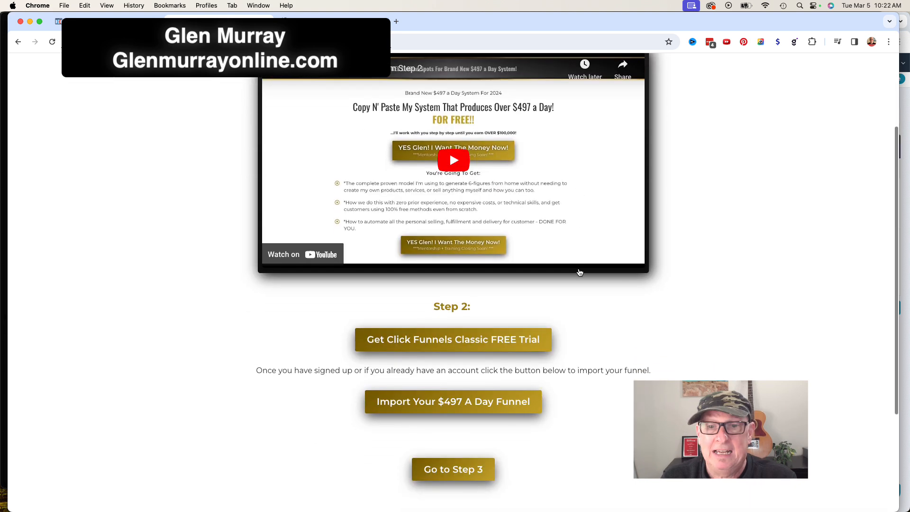
{"action": "scroll", "coordinate": [579, 273], "scroll_direction": "up", "scroll_amount": 3}
{"action": "scroll", "coordinate": [579, 271], "scroll_direction": "down", "scroll_amount": 4}
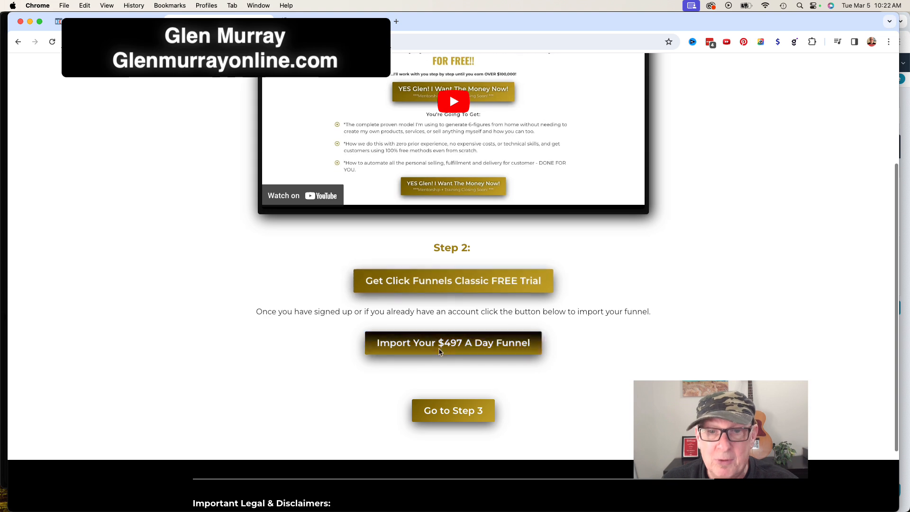
{"action": "scroll", "coordinate": [505, 261], "scroll_direction": "up", "scroll_amount": 4}
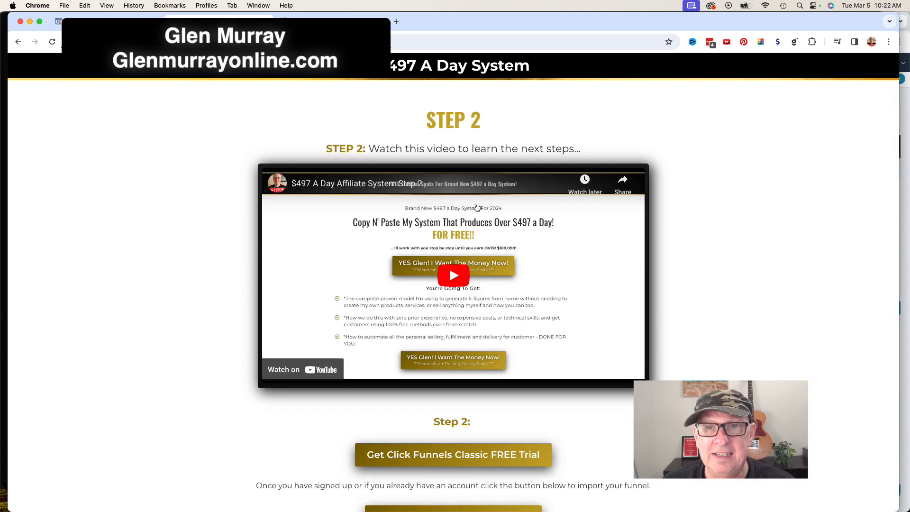
{"action": "scroll", "coordinate": [477, 308], "scroll_direction": "down", "scroll_amount": 5}
{"action": "scroll", "coordinate": [569, 268], "scroll_direction": "up", "scroll_amount": 5}
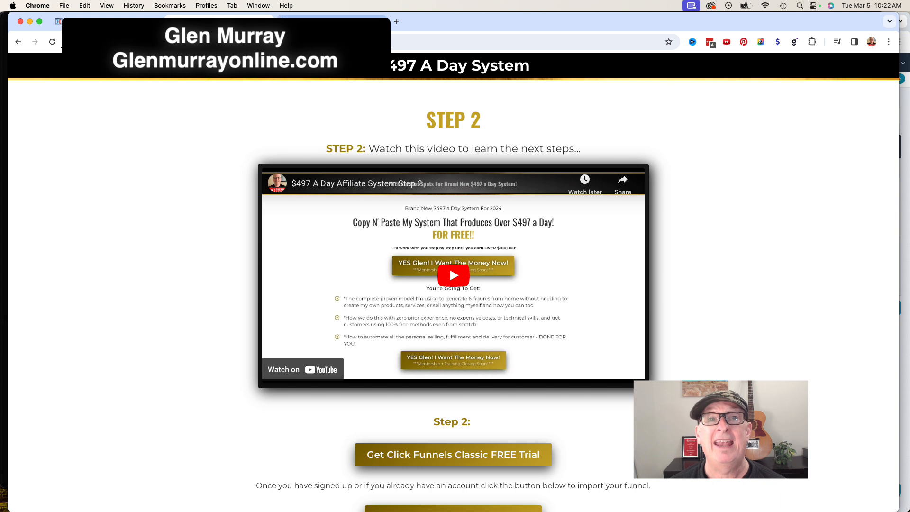
- Return to the AWeber form's publishing page and view its publishing options
{"action": "left_click", "coordinate": [331, 22]}
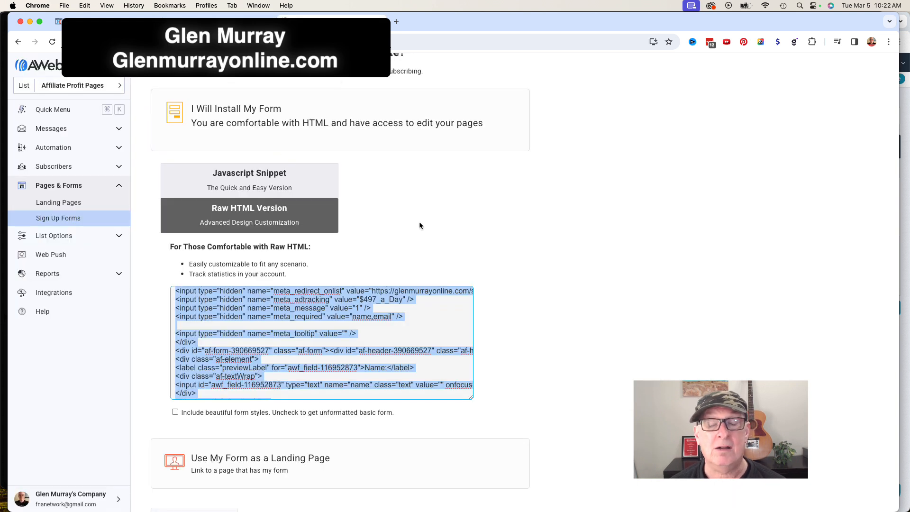
{"action": "scroll", "coordinate": [420, 227], "scroll_direction": "up", "scroll_amount": 2}
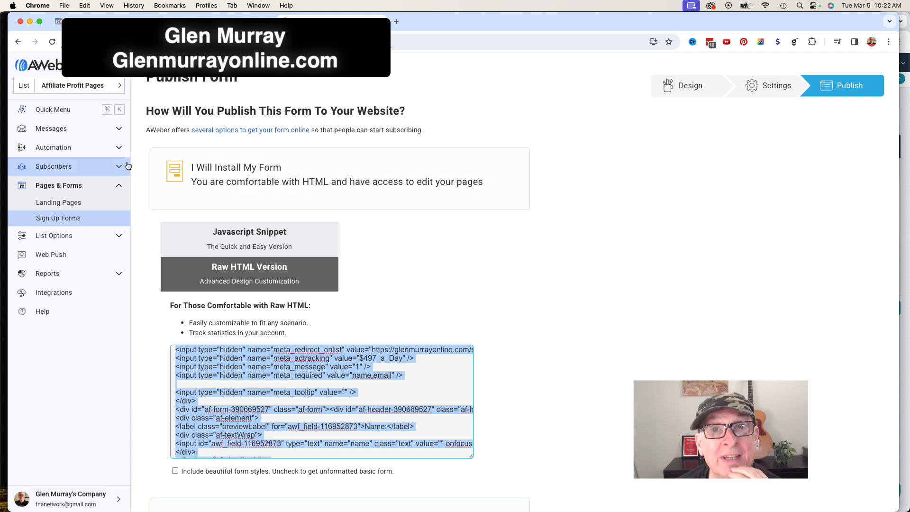
- Open the Affiliate Profit Pages list settings, look at the personalization section, and go to the confirmation message settings
{"action": "left_click", "coordinate": [118, 241]}
{"action": "left_click", "coordinate": [62, 223]}
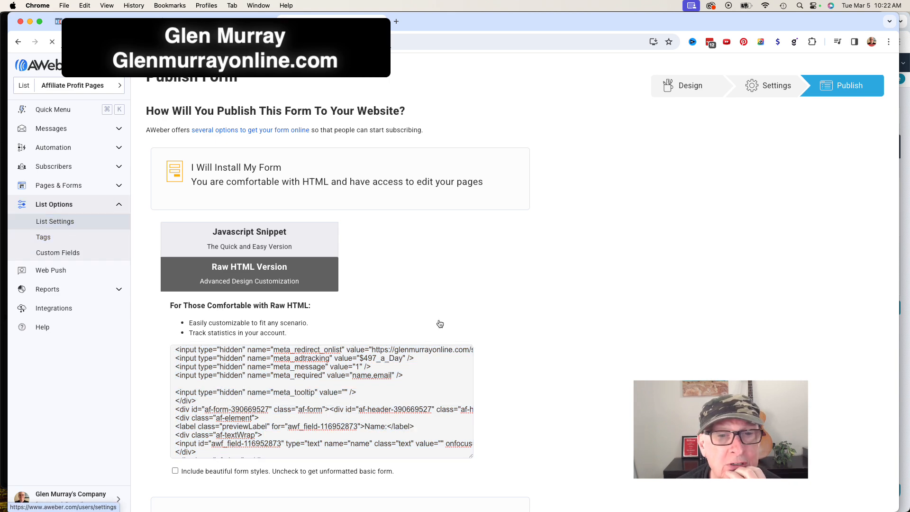
{"action": "scroll", "coordinate": [516, 385], "scroll_direction": "down", "scroll_amount": 5}
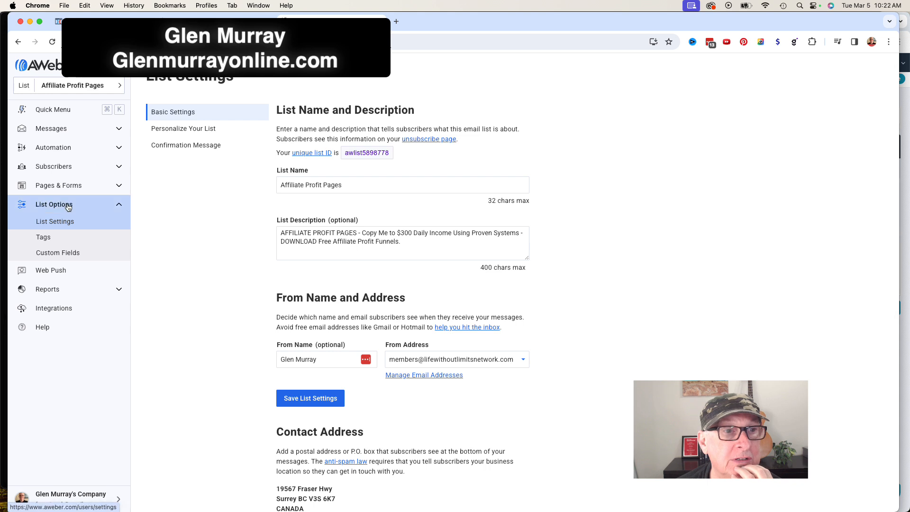
{"action": "left_click", "coordinate": [192, 130]}
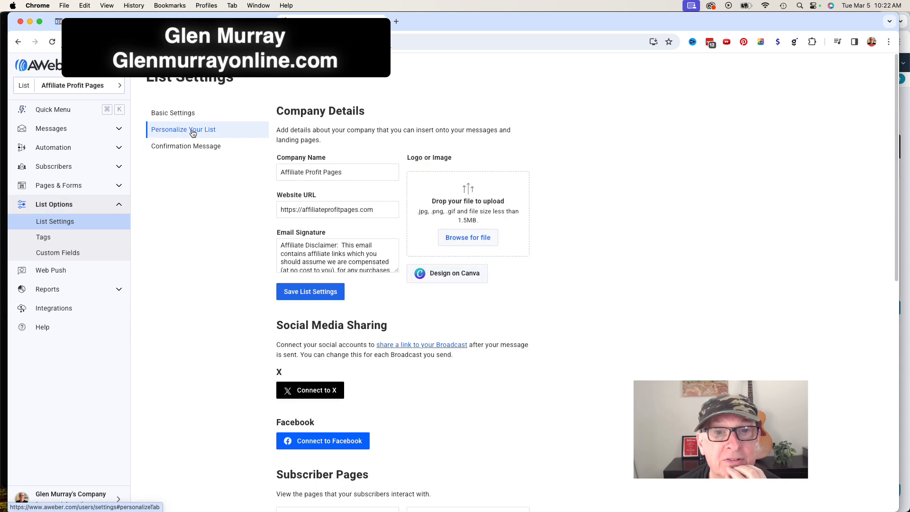
{"action": "left_click", "coordinate": [209, 150]}
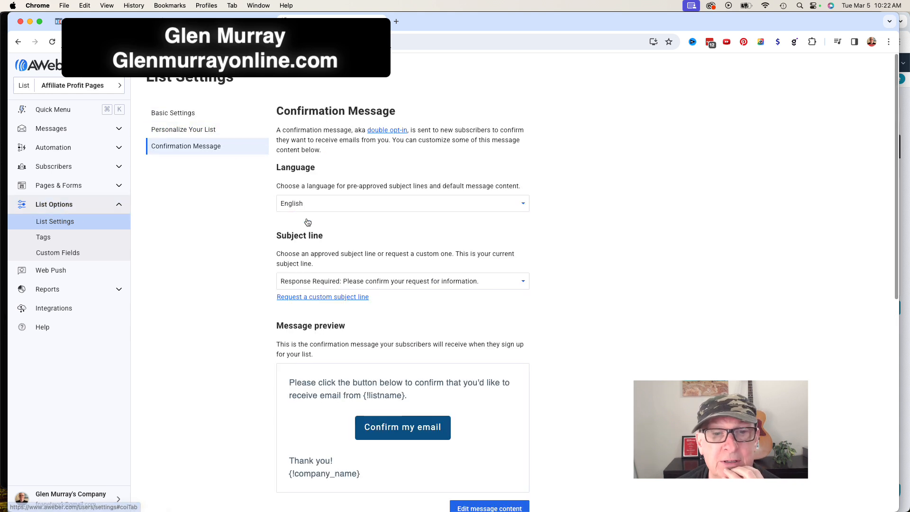
{"action": "scroll", "coordinate": [414, 322], "scroll_direction": "down", "scroll_amount": 3}
{"action": "scroll", "coordinate": [414, 322], "scroll_direction": "down", "scroll_amount": 5}
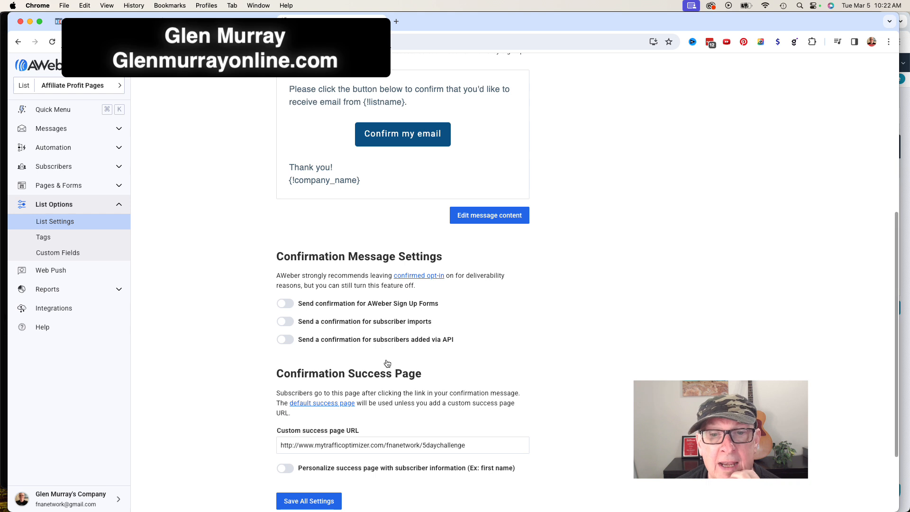
- Switch confirmation on and back off for subscribers added via API, and do the same for AWeber sign up forms
{"action": "left_click", "coordinate": [285, 343]}
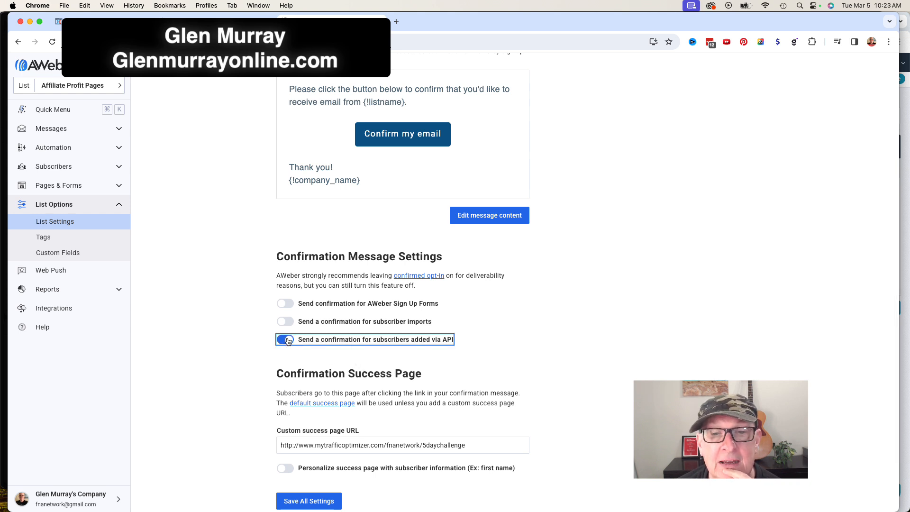
{"action": "left_click", "coordinate": [287, 341]}
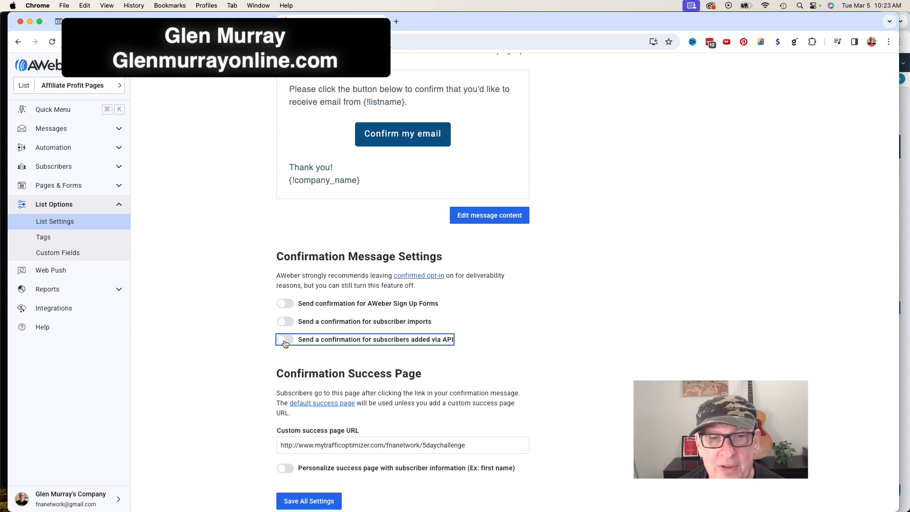
{"action": "left_click_drag", "start_coordinate": [440, 303], "coordinate": [368, 304]}
{"action": "left_click", "coordinate": [440, 304]}
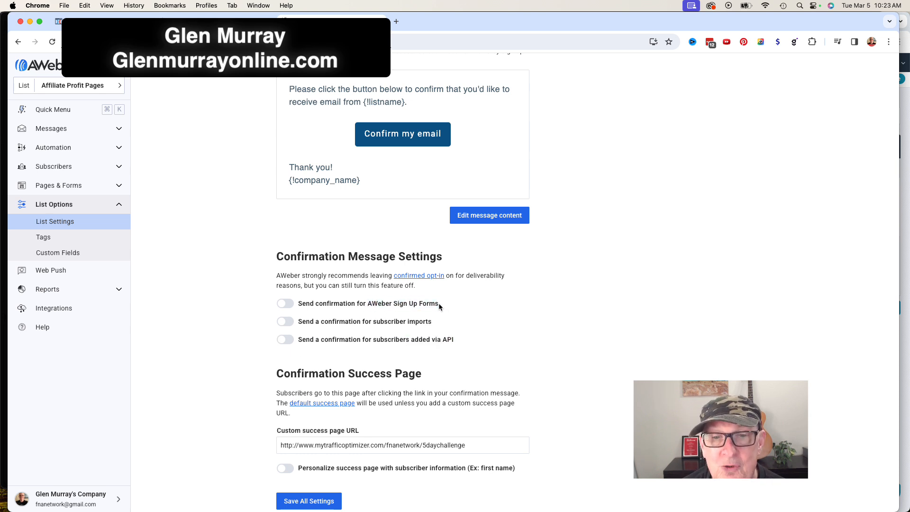
{"action": "left_click_drag", "start_coordinate": [442, 303], "coordinate": [369, 305]}
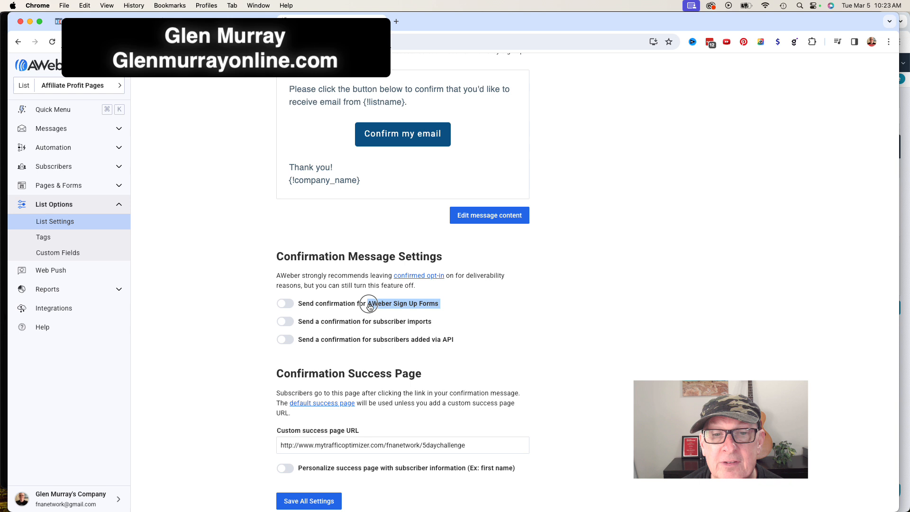
{"action": "left_click", "coordinate": [436, 306]}
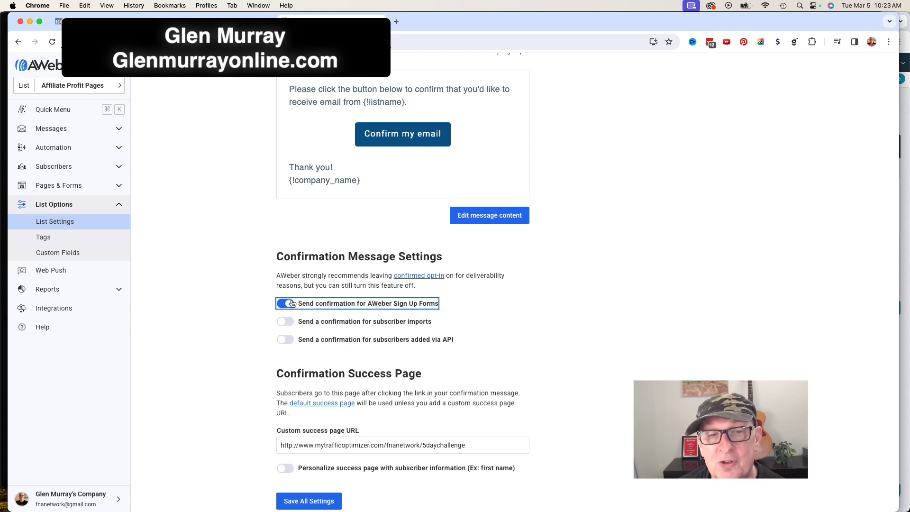
{"action": "left_click", "coordinate": [306, 308]}
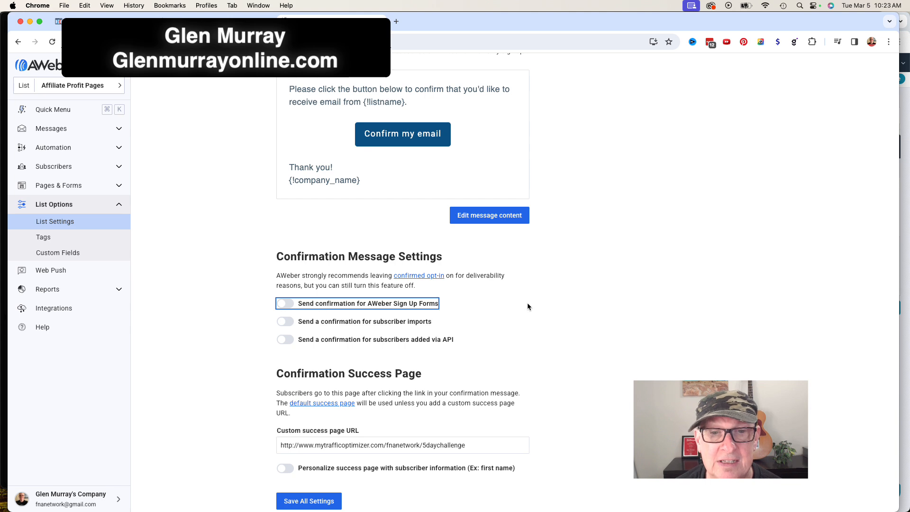
- Review the confirmation message page, covering its subject line, message preview, confirmation switches and custom success page URL
{"action": "scroll", "coordinate": [527, 304], "scroll_direction": "down", "scroll_amount": 1}
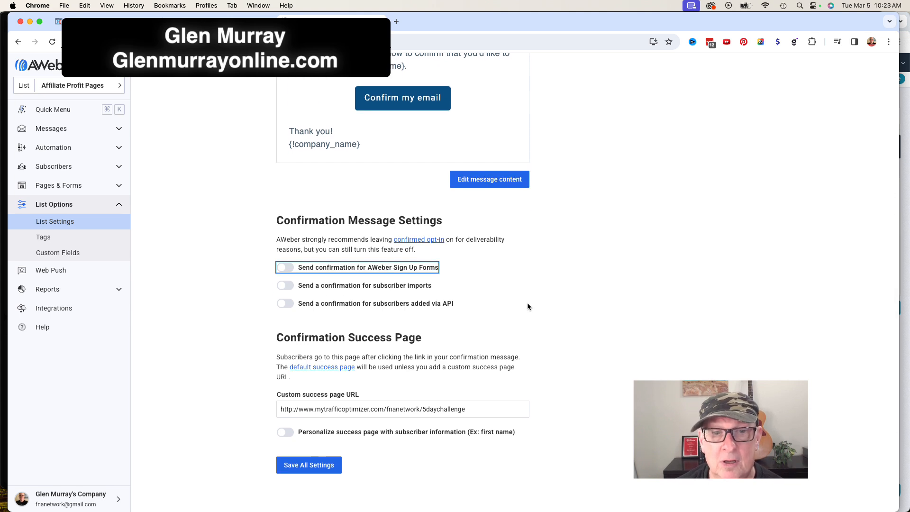
{"action": "scroll", "coordinate": [473, 275], "scroll_direction": "up", "scroll_amount": 1}
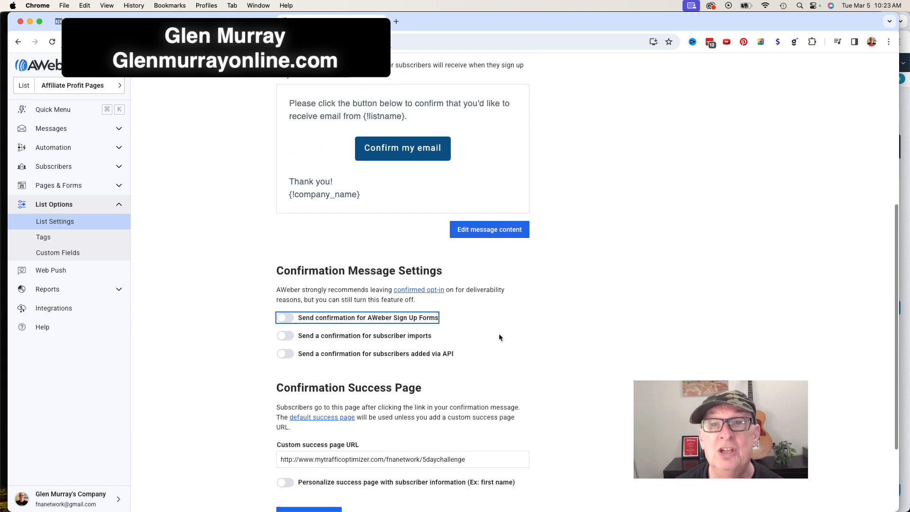
{"action": "scroll", "coordinate": [498, 333], "scroll_direction": "up", "scroll_amount": 5}
{"action": "scroll", "coordinate": [536, 241], "scroll_direction": "down", "scroll_amount": 2}
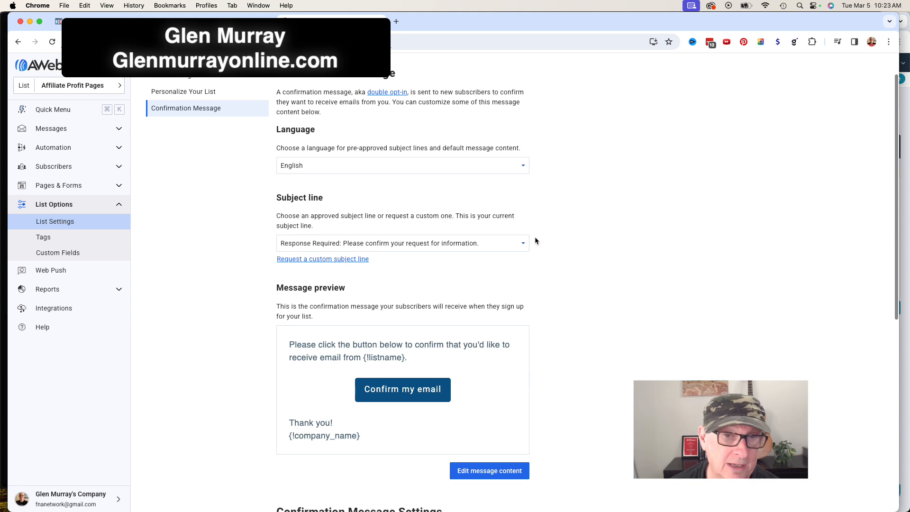
{"action": "scroll", "coordinate": [536, 241], "scroll_direction": "up", "scroll_amount": 1}
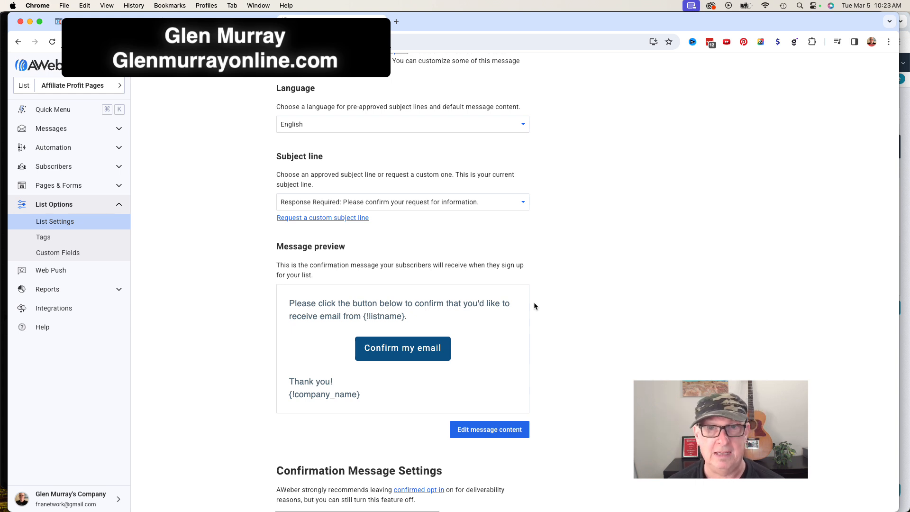
{"action": "scroll", "coordinate": [533, 306], "scroll_direction": "down", "scroll_amount": 3}
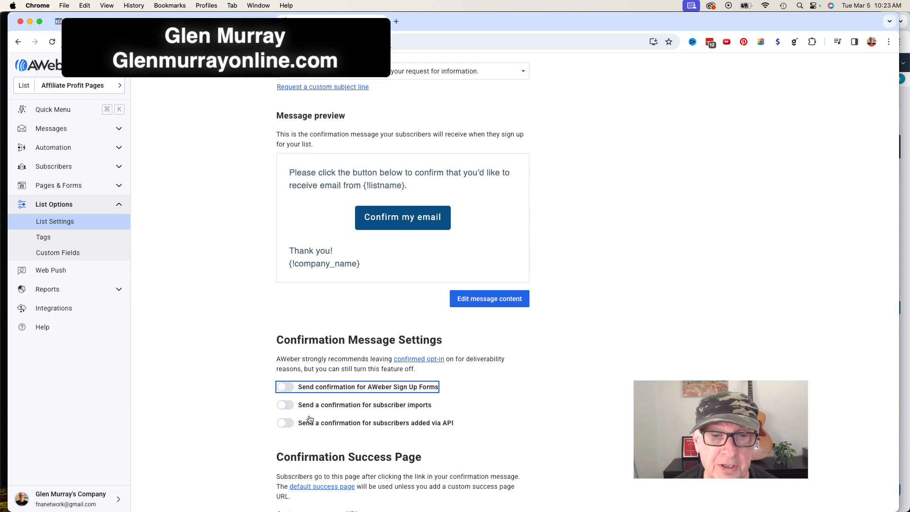
{"action": "scroll", "coordinate": [459, 394], "scroll_direction": "up", "scroll_amount": 5}
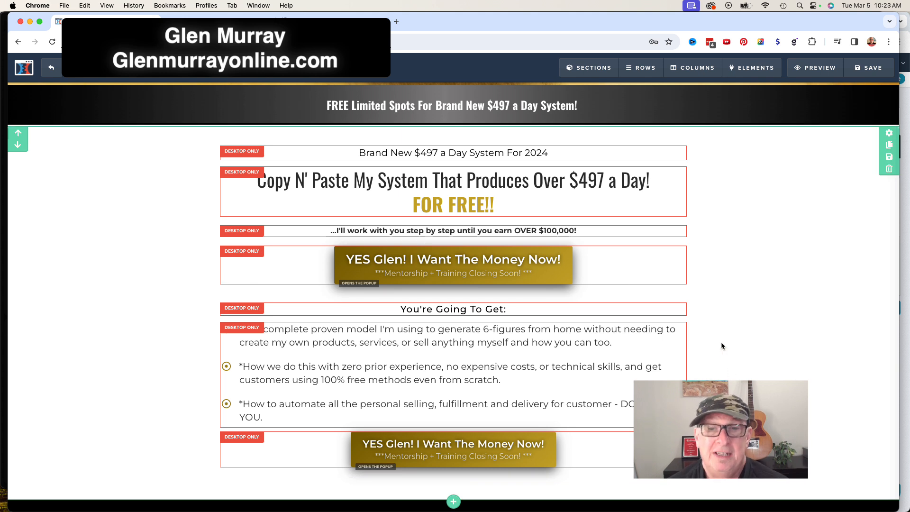
- Return to the ClickFunnels opt-in page editor, add an input element below the first pop-up button, and delete it again
{"action": "mouse_move", "coordinate": [238, 76]}
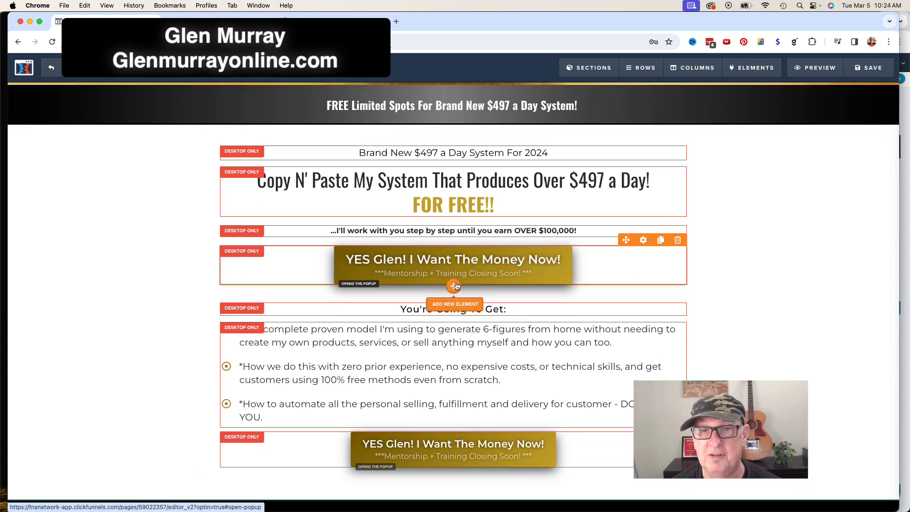
{"action": "left_click", "coordinate": [456, 284]}
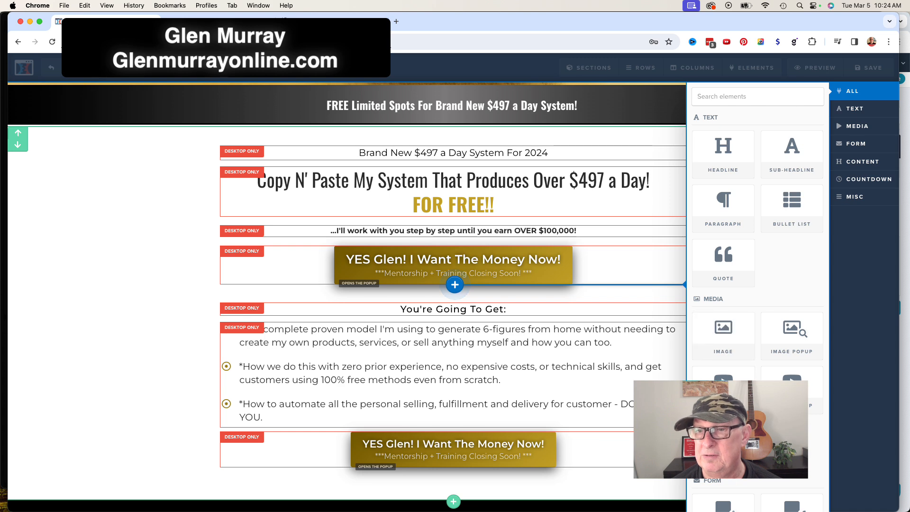
{"action": "scroll", "coordinate": [735, 344], "scroll_direction": "down", "scroll_amount": 4}
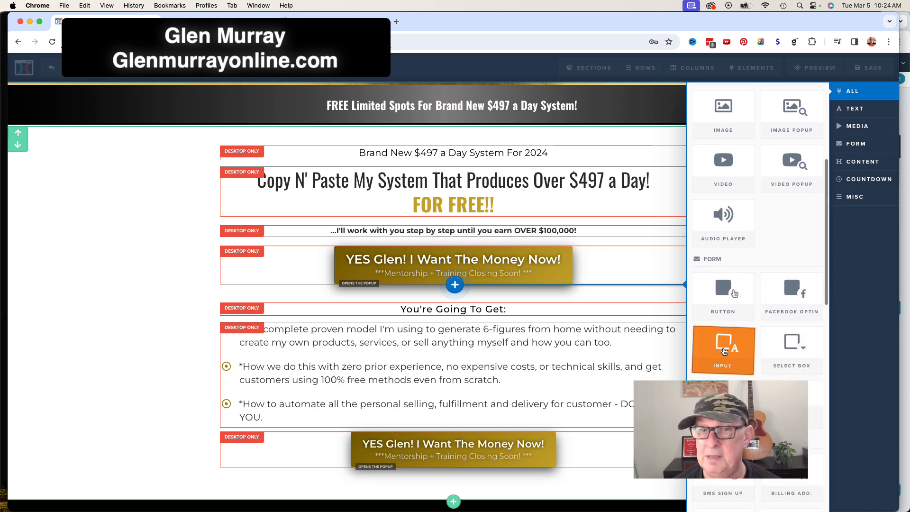
{"action": "left_click", "coordinate": [735, 343]}
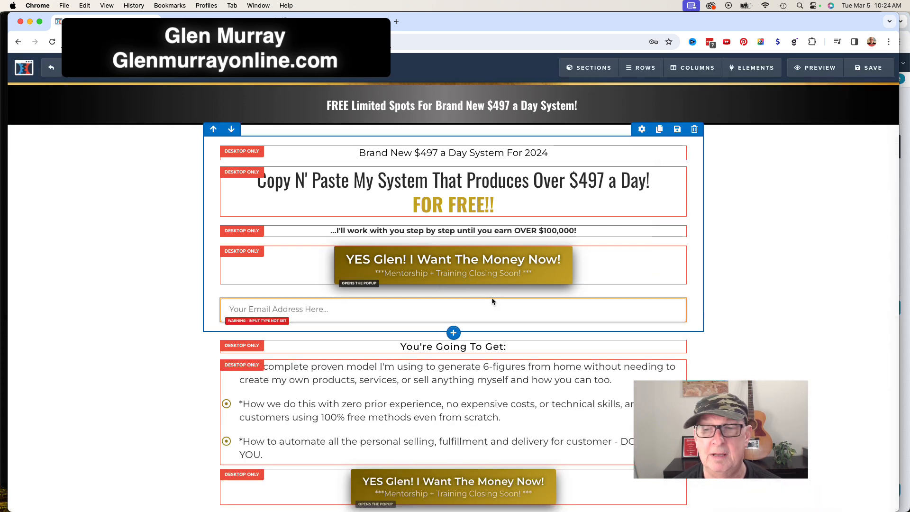
{"action": "mouse_move", "coordinate": [636, 314]}
{"action": "left_click", "coordinate": [678, 294]}
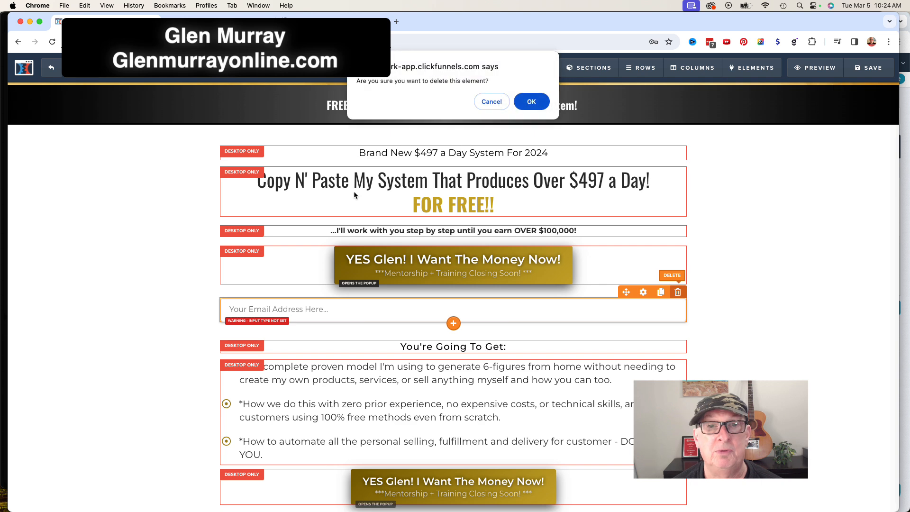
{"action": "left_click", "coordinate": [532, 102]}
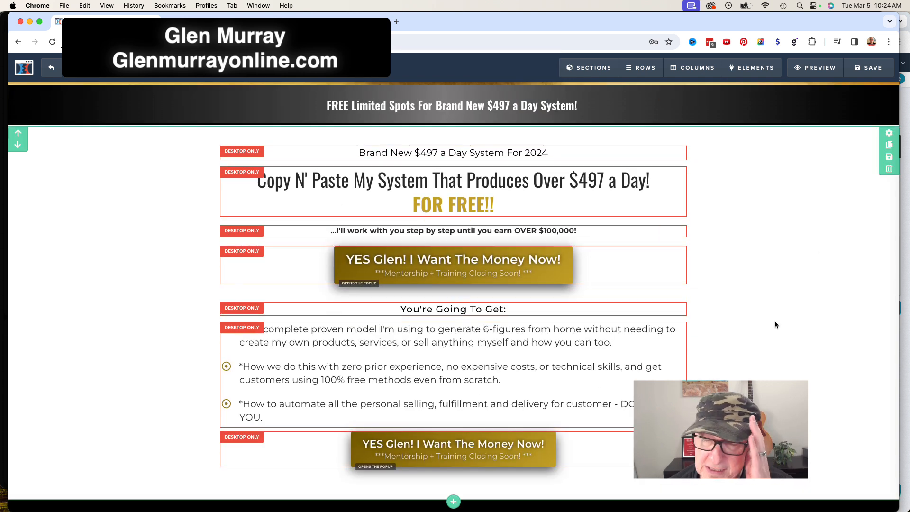
{"action": "scroll", "coordinate": [758, 352], "scroll_direction": "down", "scroll_amount": 3}
{"action": "scroll", "coordinate": [758, 352], "scroll_direction": "up", "scroll_amount": 3}
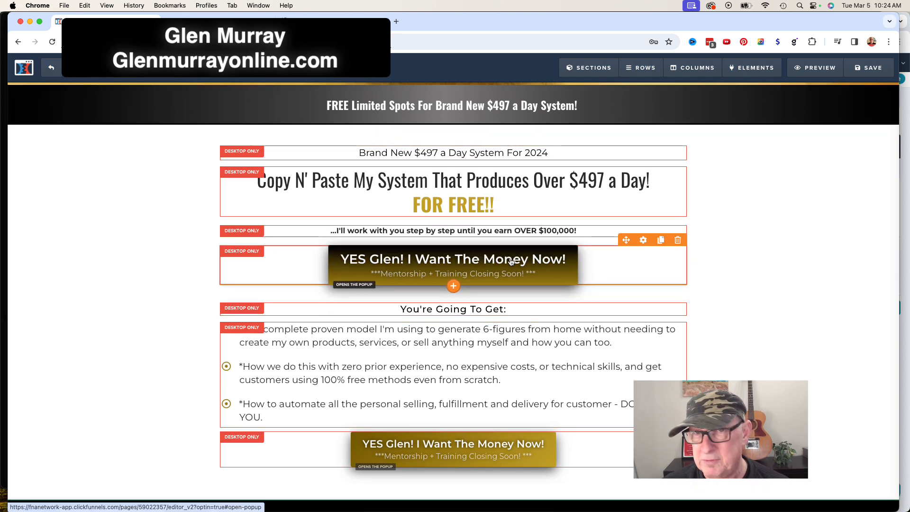
{"action": "scroll", "coordinate": [690, 371], "scroll_direction": "down", "scroll_amount": 4}
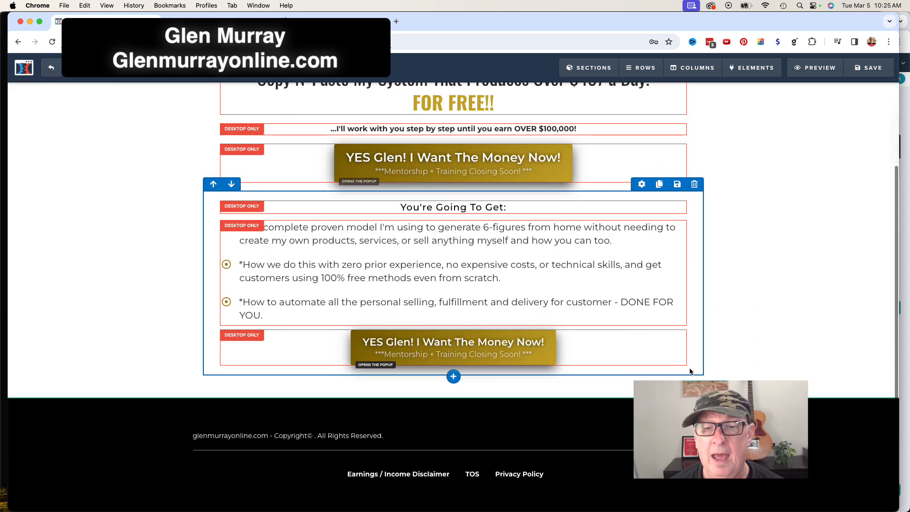
{"action": "scroll", "coordinate": [690, 371], "scroll_direction": "up", "scroll_amount": 4}
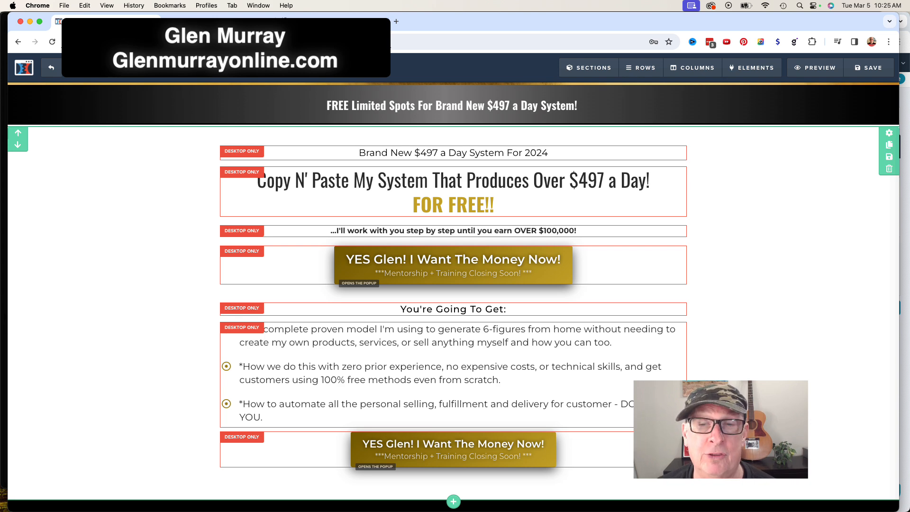
{"action": "scroll", "coordinate": [453, 294], "scroll_direction": "down", "scroll_amount": 3}
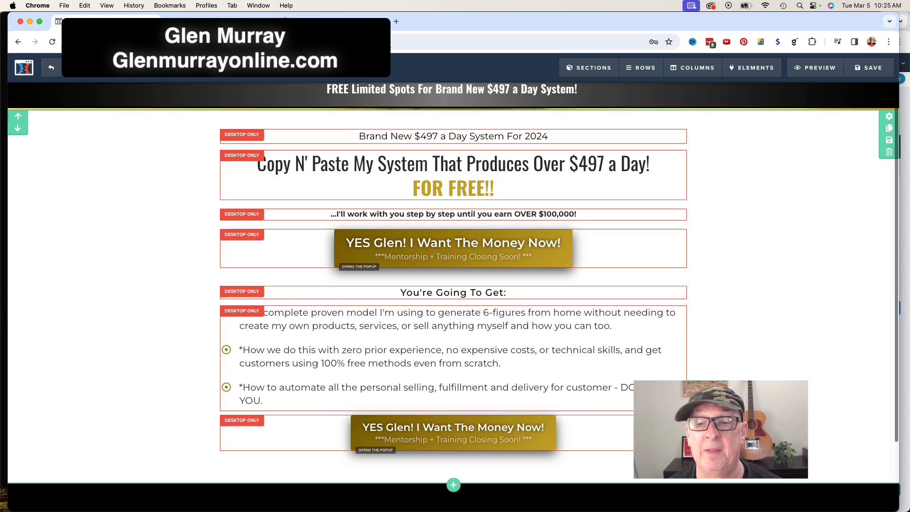
{"action": "scroll", "coordinate": [454, 294], "scroll_direction": "up", "scroll_amount": 3}
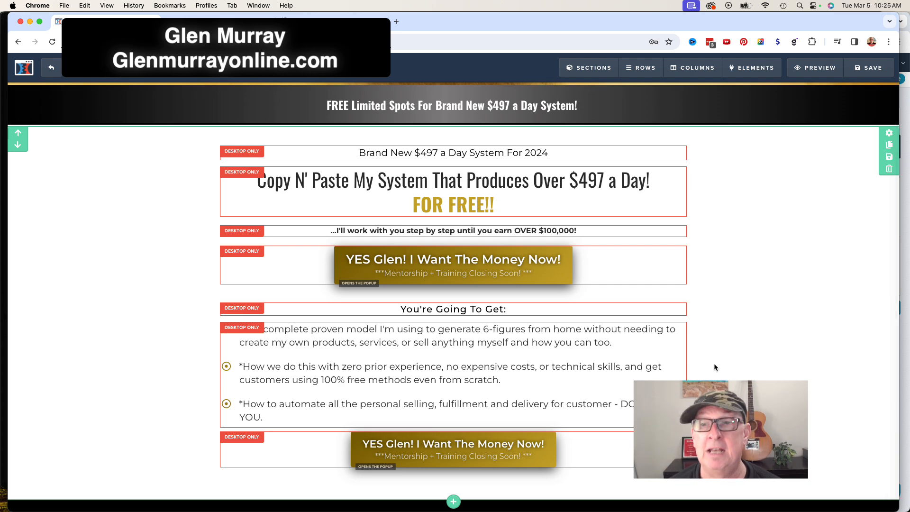
{"action": "scroll", "coordinate": [713, 365], "scroll_direction": "down", "scroll_amount": 3}
{"action": "scroll", "coordinate": [714, 368], "scroll_direction": "up", "scroll_amount": 2}
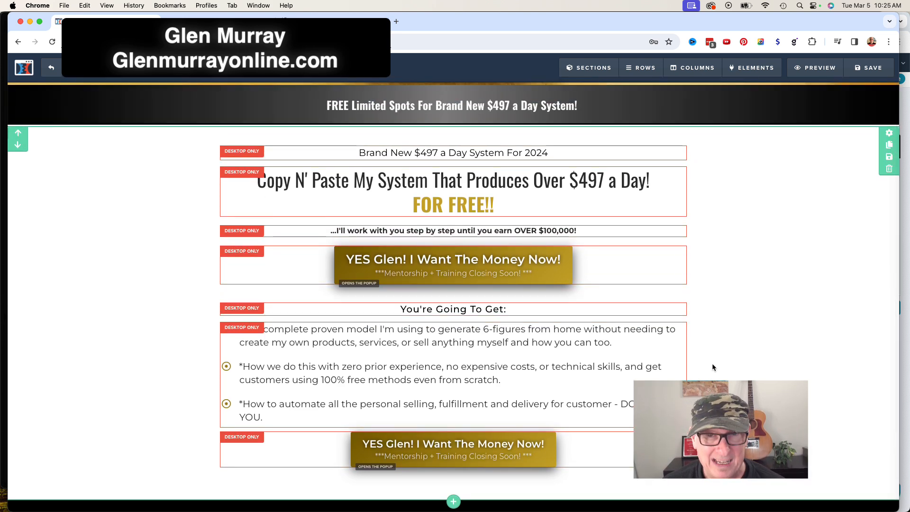
{"action": "scroll", "coordinate": [712, 363], "scroll_direction": "down", "scroll_amount": 2}
{"action": "scroll", "coordinate": [713, 363], "scroll_direction": "up", "scroll_amount": 3}
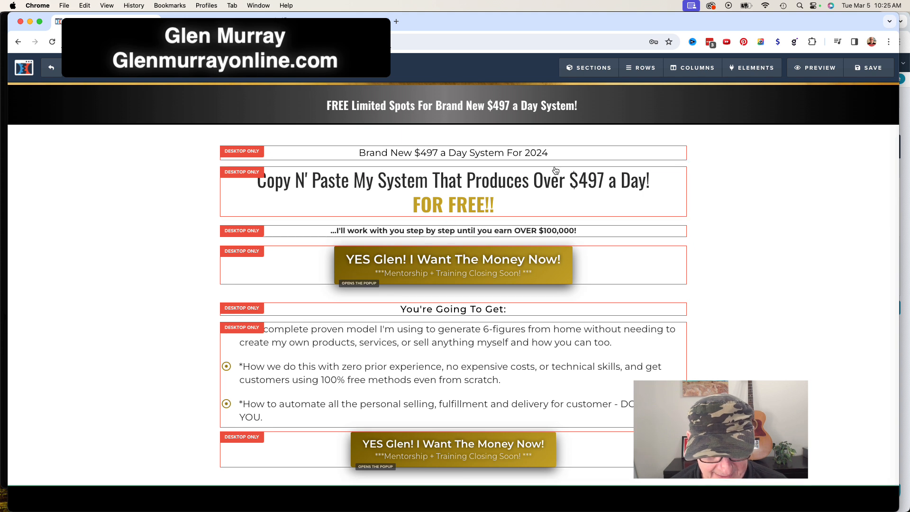
{"action": "key", "text": "super+Tab"}
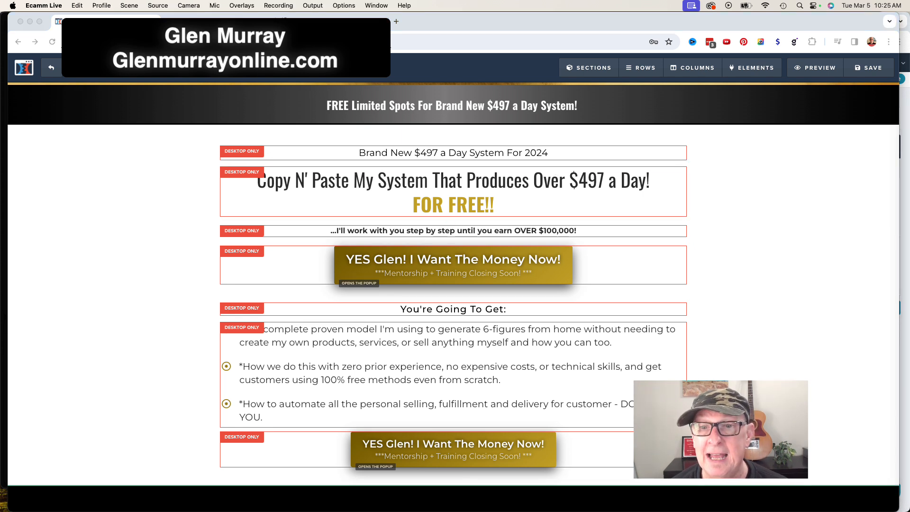